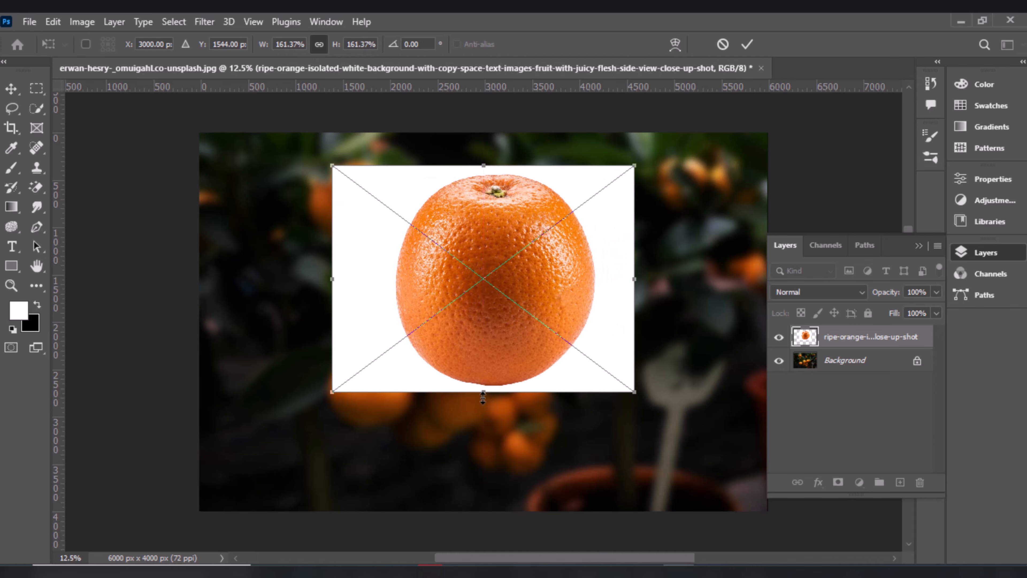
Scale the placed orange image to about 183% and centre it on the canvas at X 3000 px, Y 2000 px
drag(483, 394, 484, 424)
drag(536, 326, 537, 356)
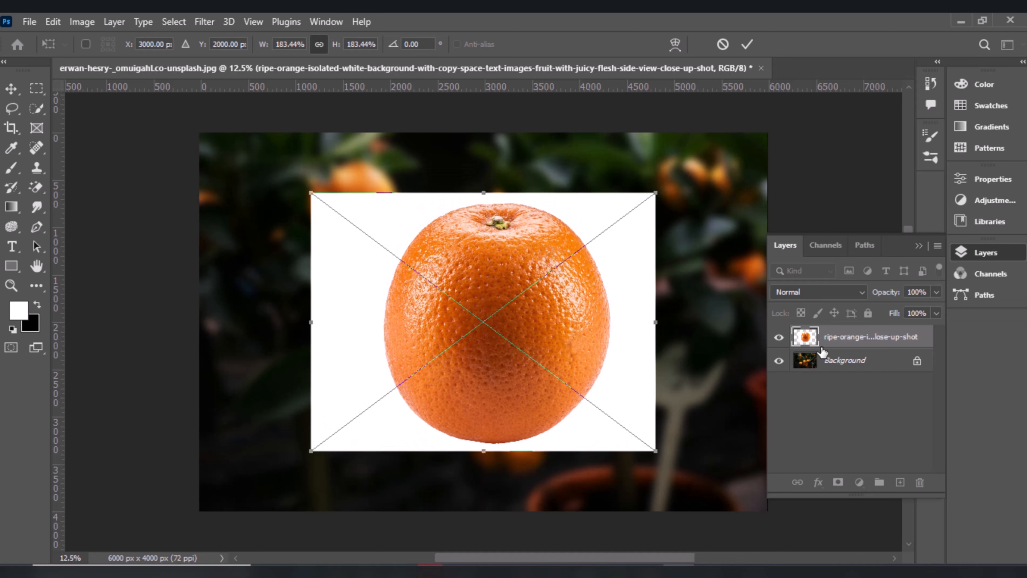
key(Return)
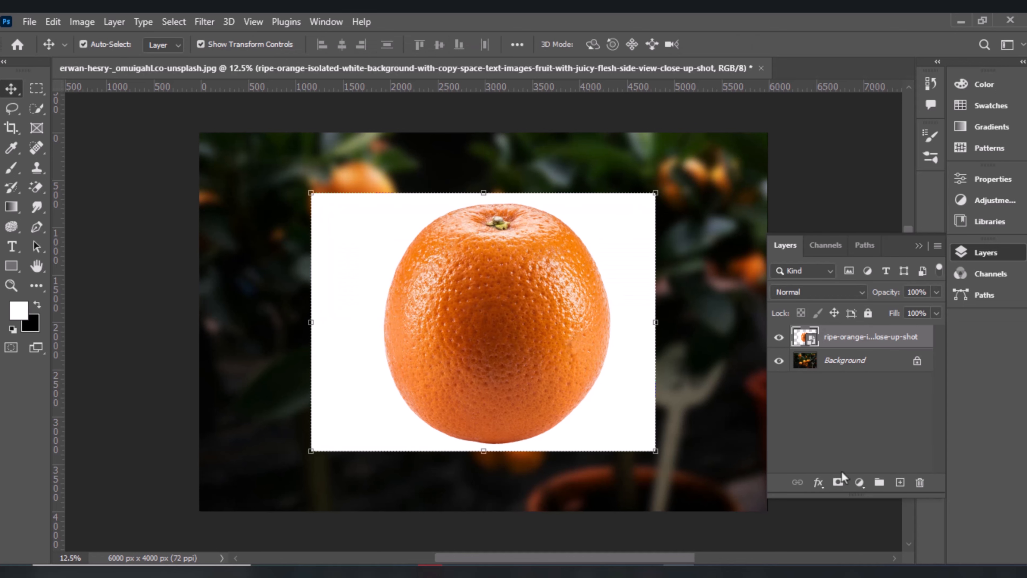
Convert the orange's embedded smart object to a regular layer, retaining its applied transforms
click(326, 22)
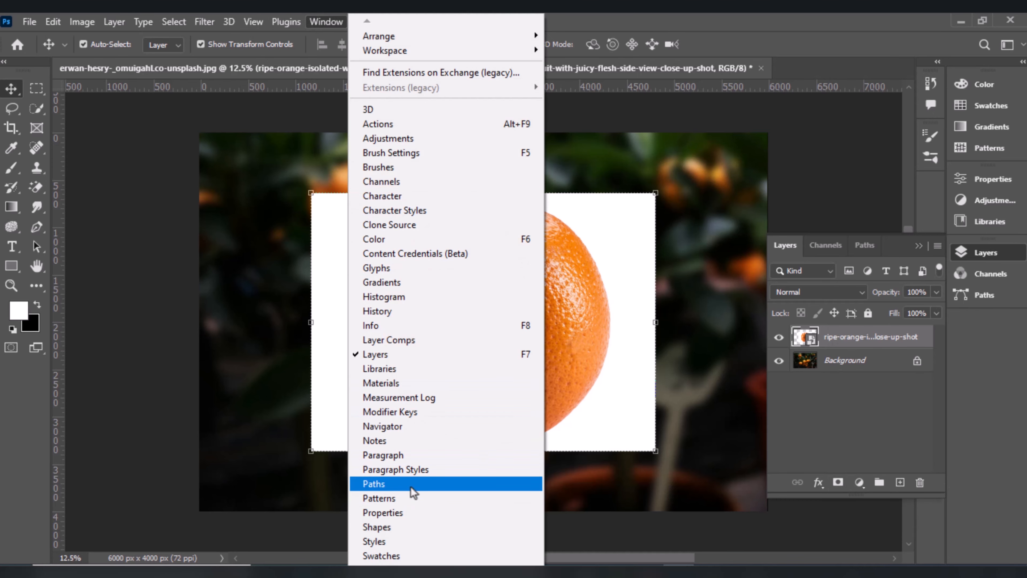
click(413, 511)
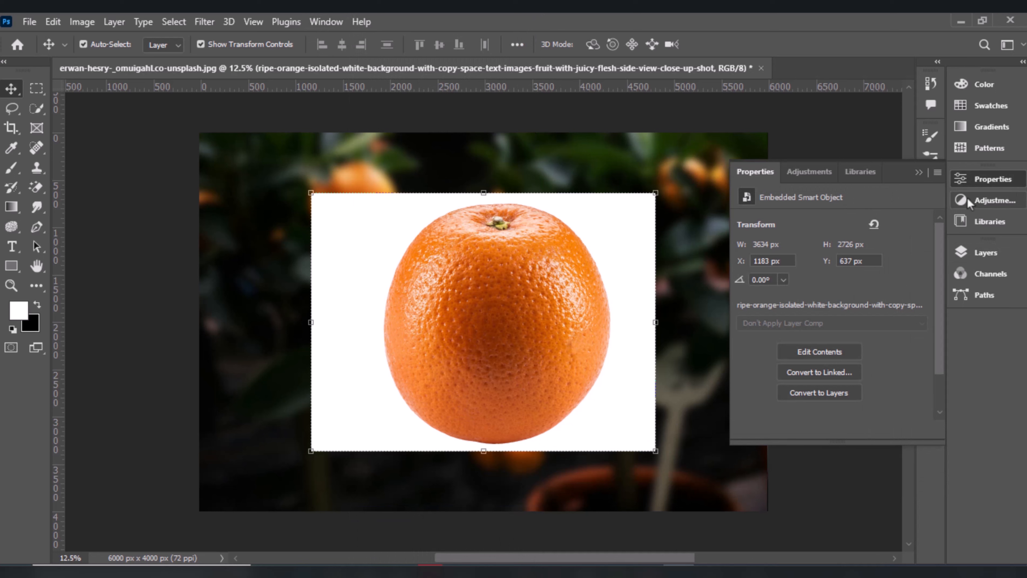
click(825, 395)
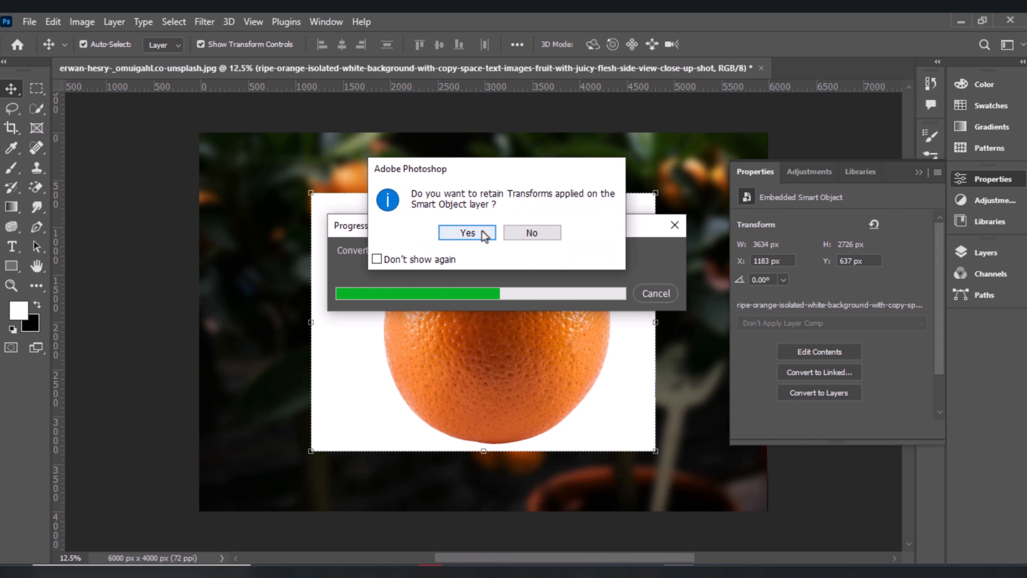
click(449, 233)
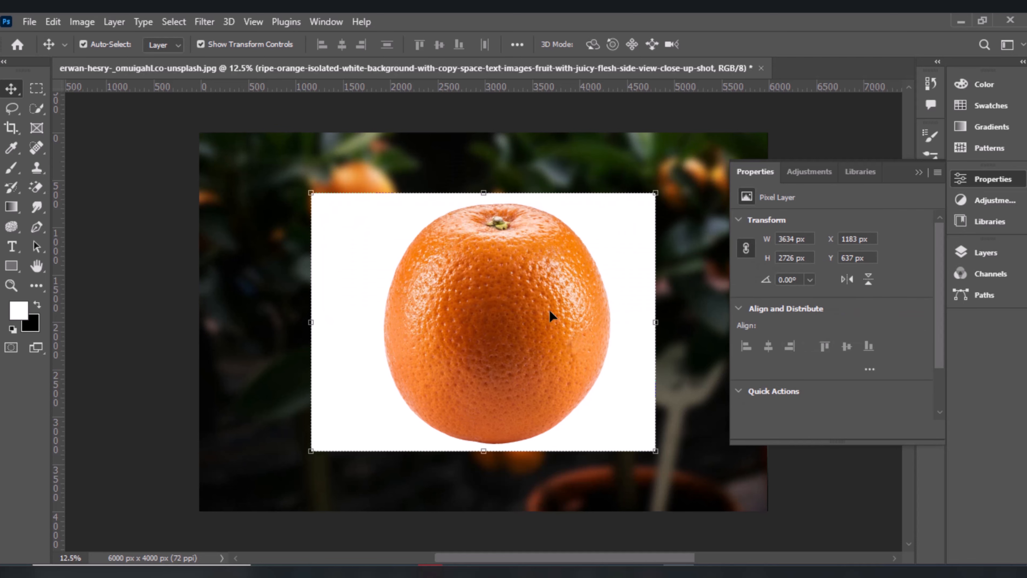
Remove the white background around the orange with the quick action and apply the resulting layer mask
click(736, 393)
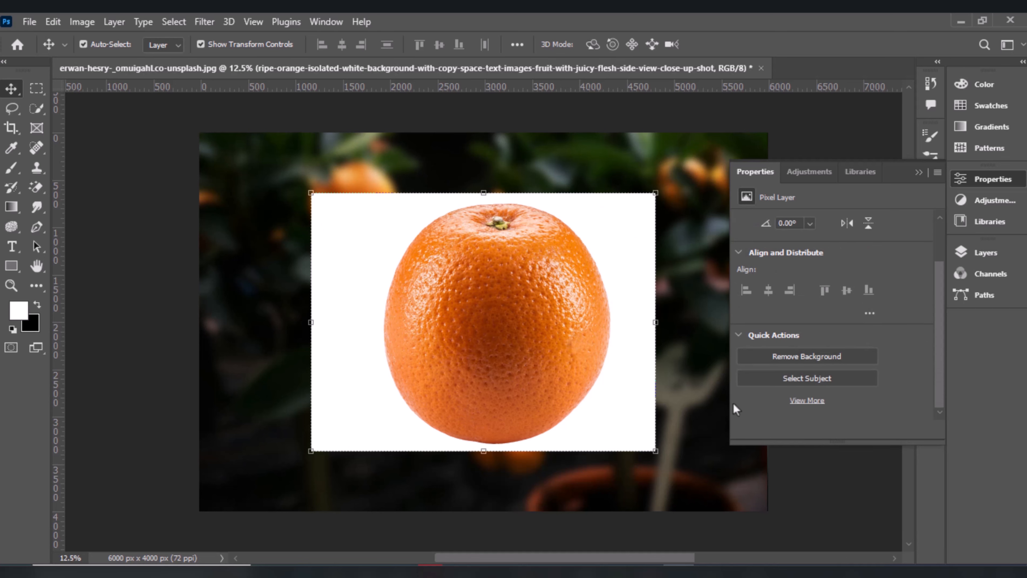
click(774, 358)
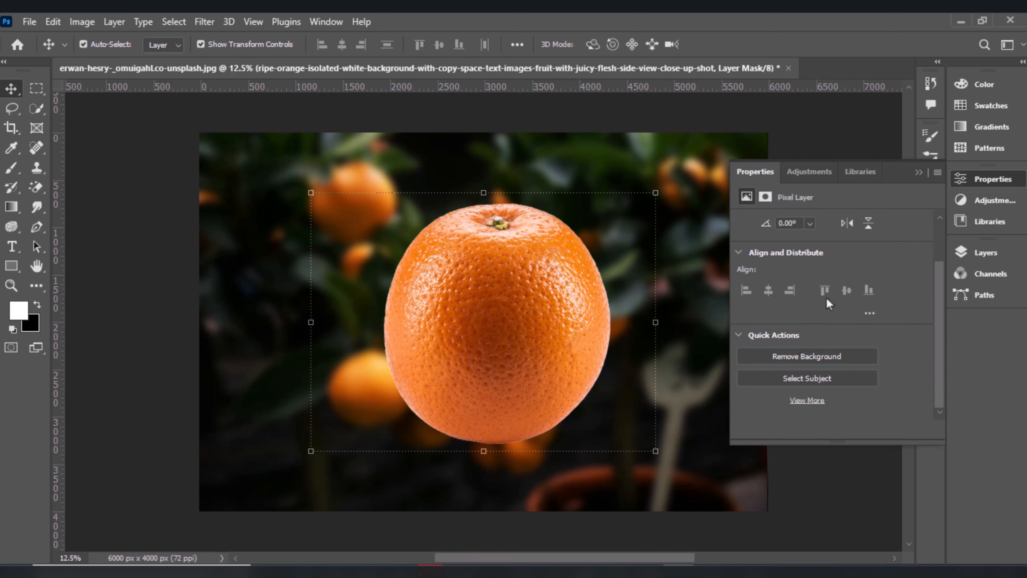
click(979, 253)
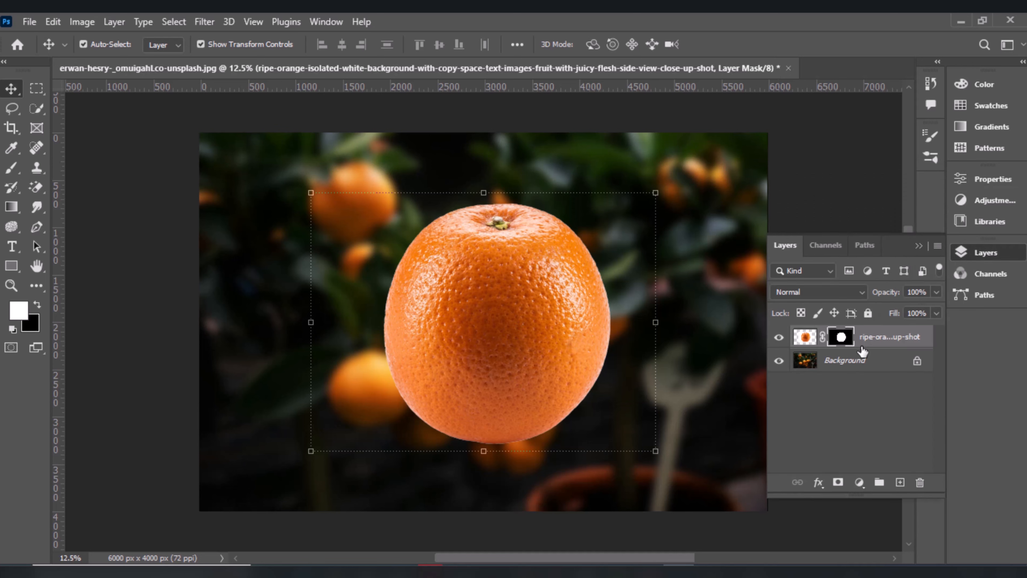
right_click(843, 338)
click(856, 378)
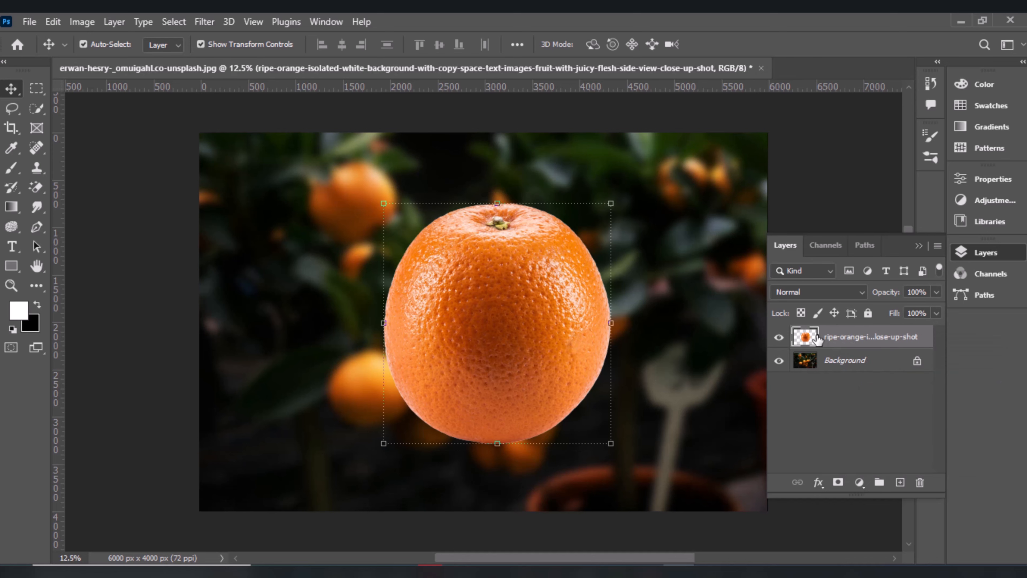
Duplicate the cut-out orange layer and hide the original beneath it
key(ctrl+j)
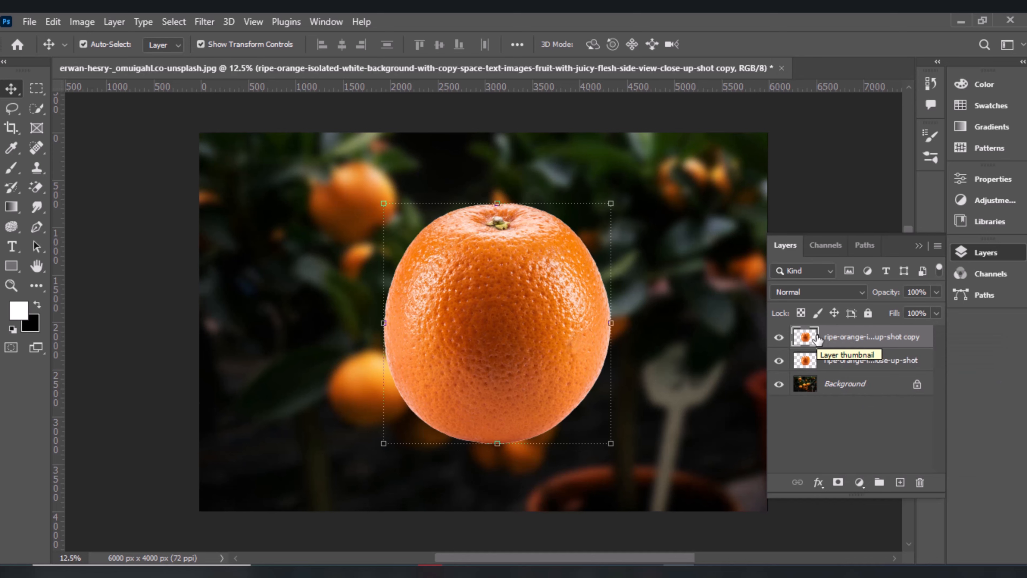
click(779, 361)
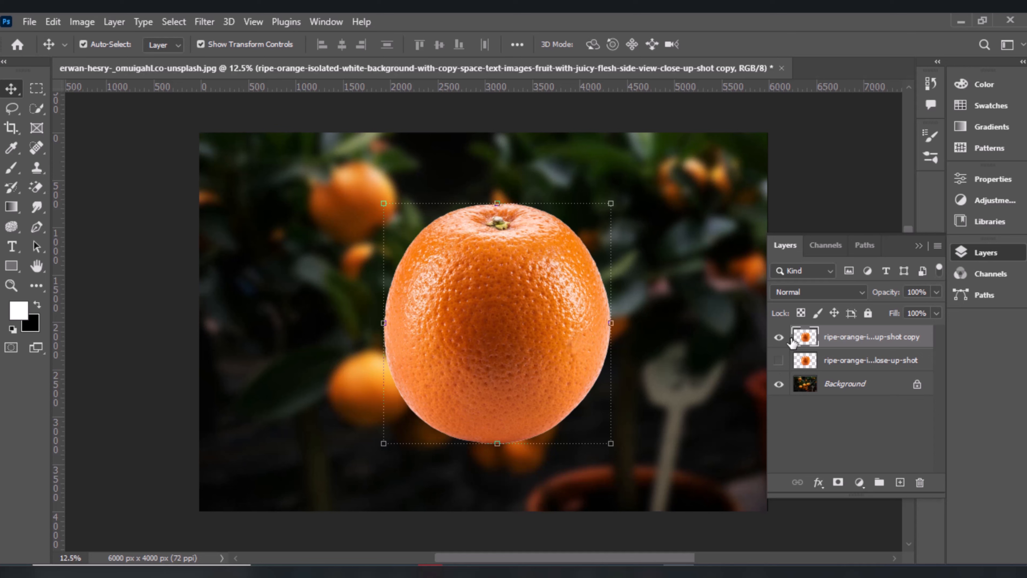
Desaturate the duplicated orange layer and set its blending mode to Screen
click(82, 22)
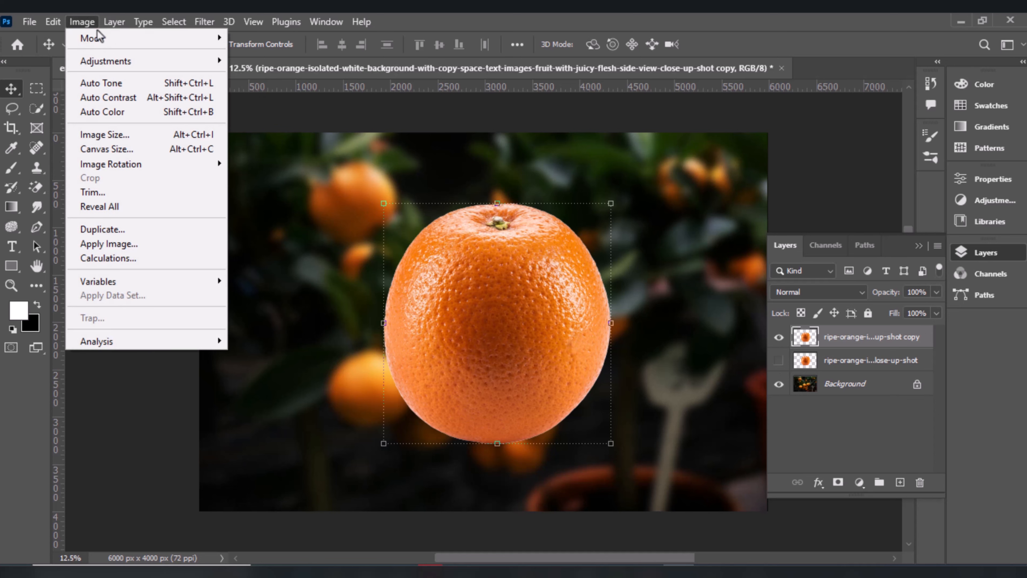
mouse_move(194, 61)
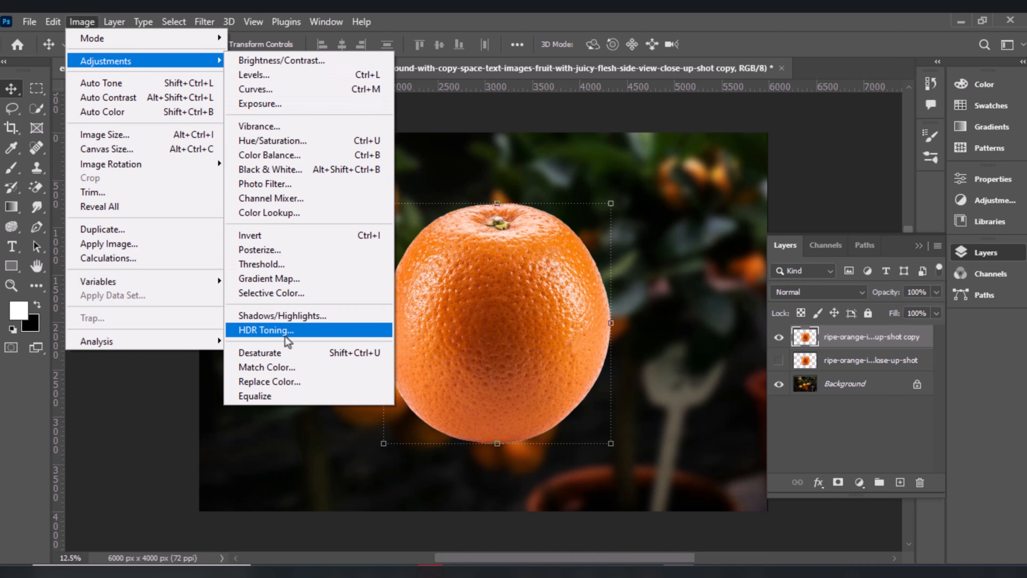
click(284, 352)
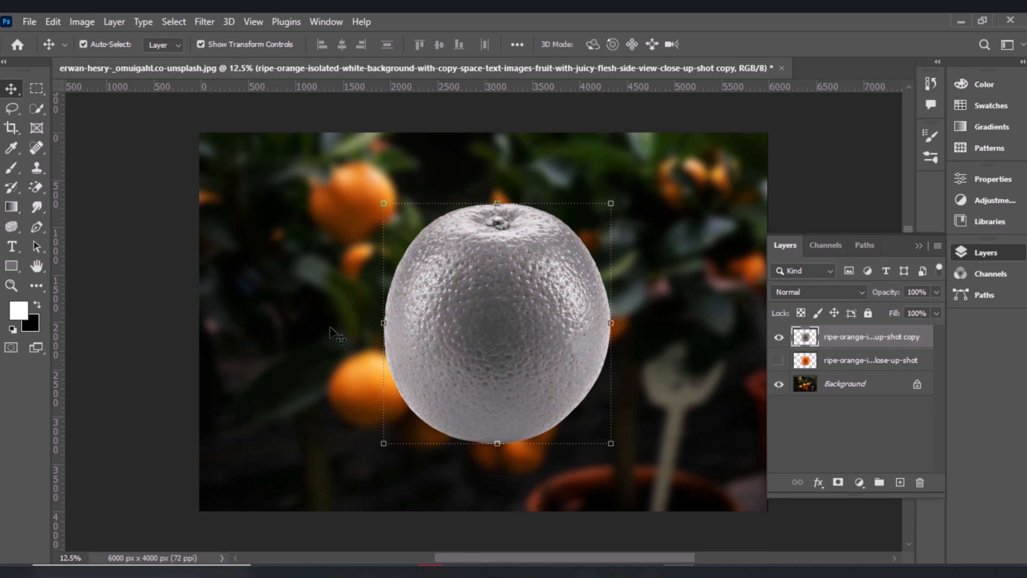
click(770, 288)
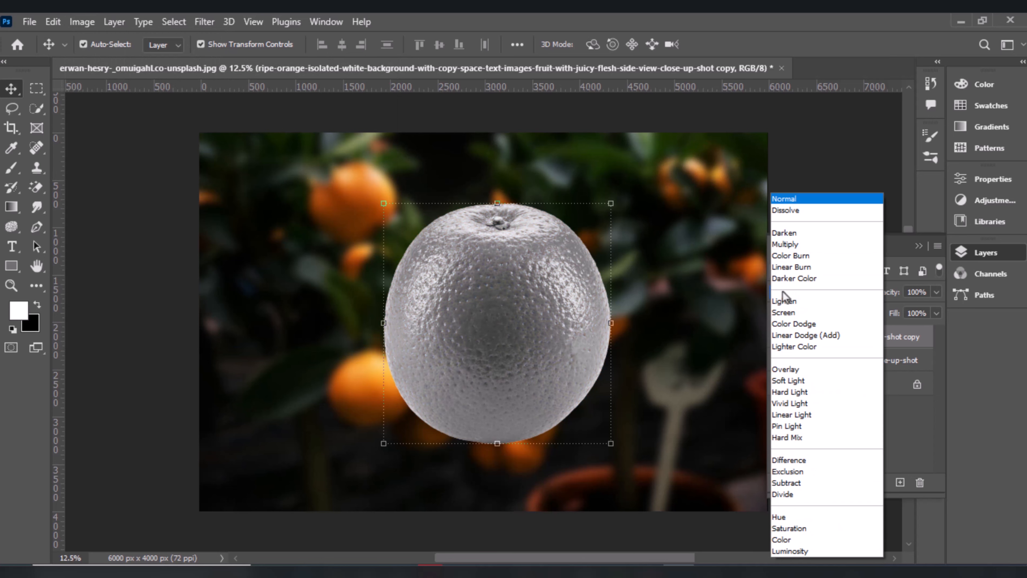
click(783, 315)
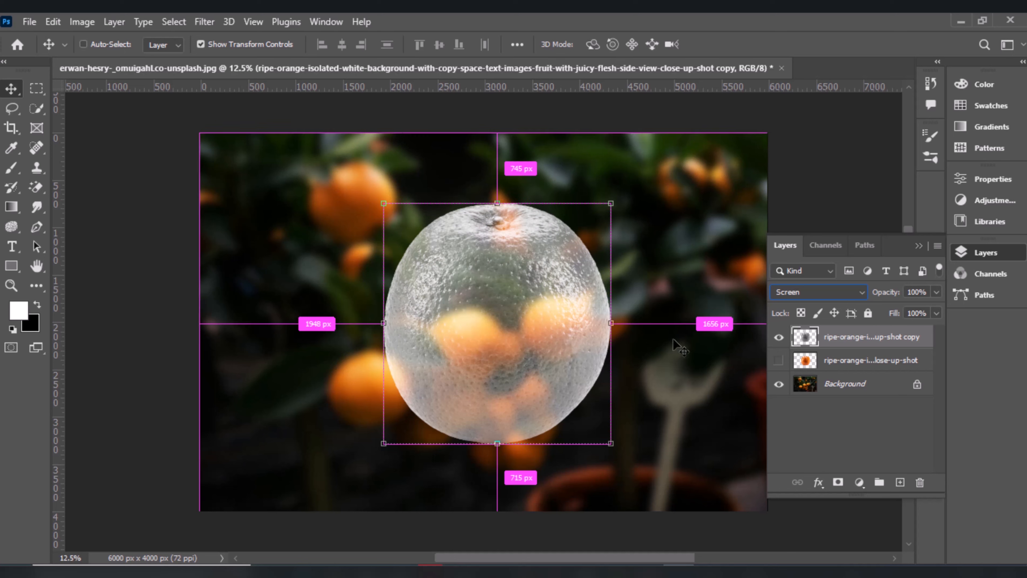
Adjust the Levels of the desaturated orange to input values of 98 for shadows, 1 for midtones and 222 for highlights
key(ctrl+l)
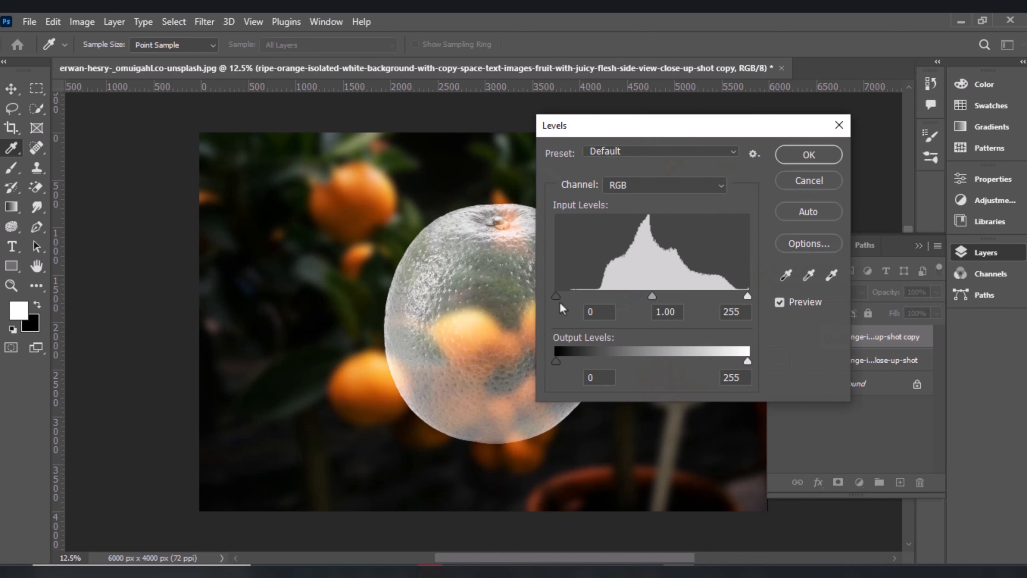
drag(556, 297, 636, 292)
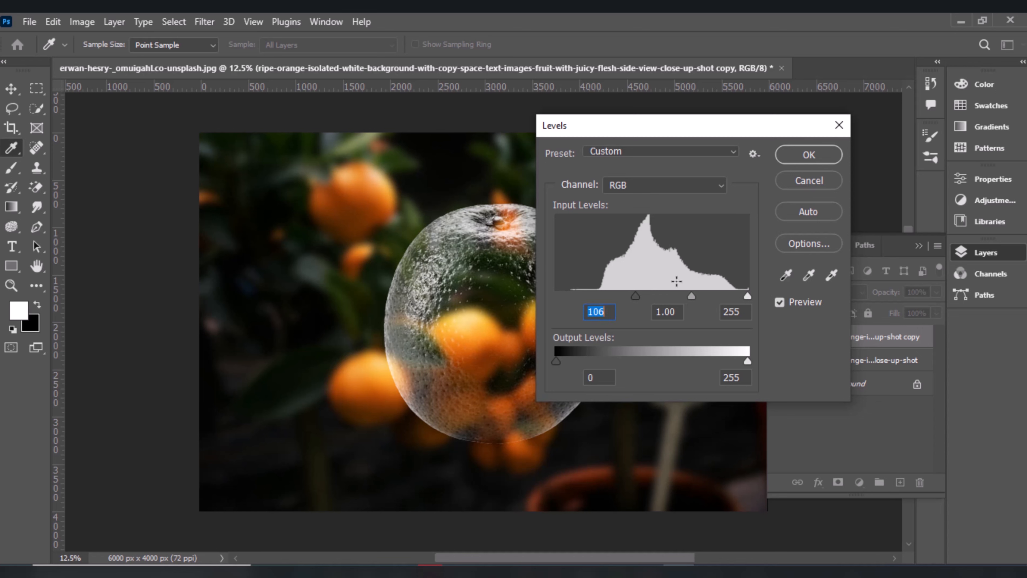
drag(692, 296, 677, 295)
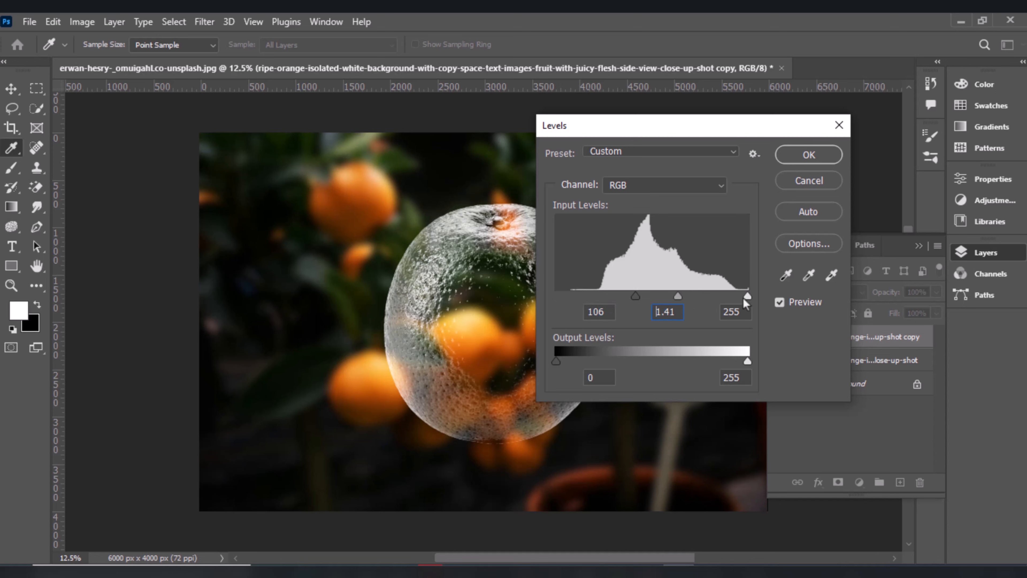
drag(743, 297, 630, 296)
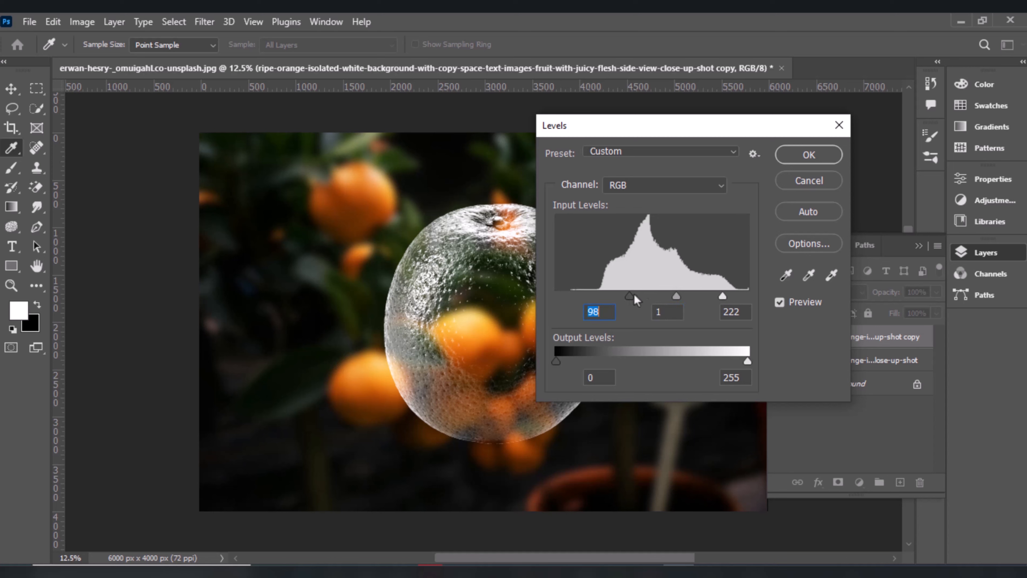
click(809, 154)
key(v)
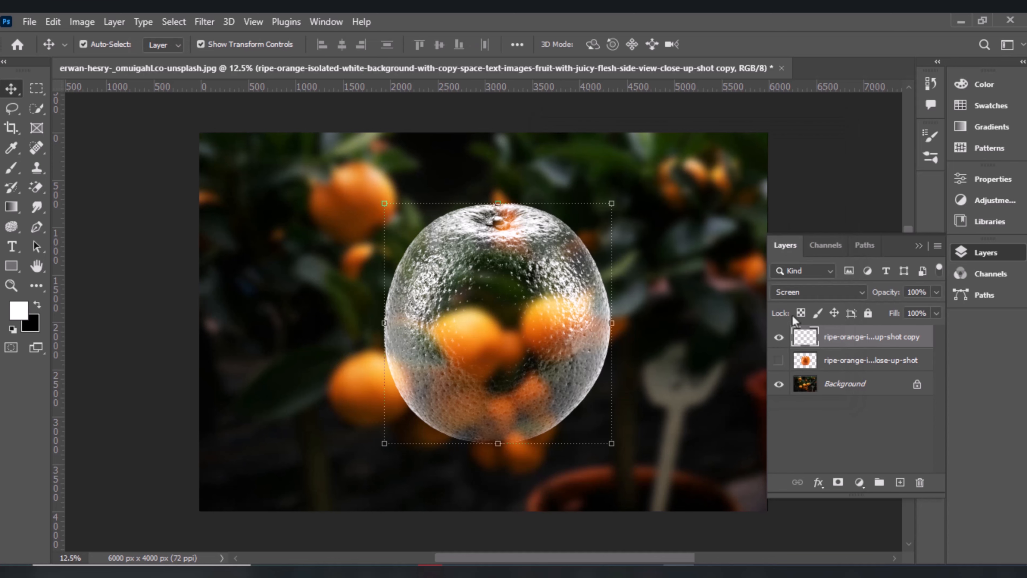
Add a layer mask to the desaturated orange and paint its lower half black with an 1800 px Hard Round brush
key(x)
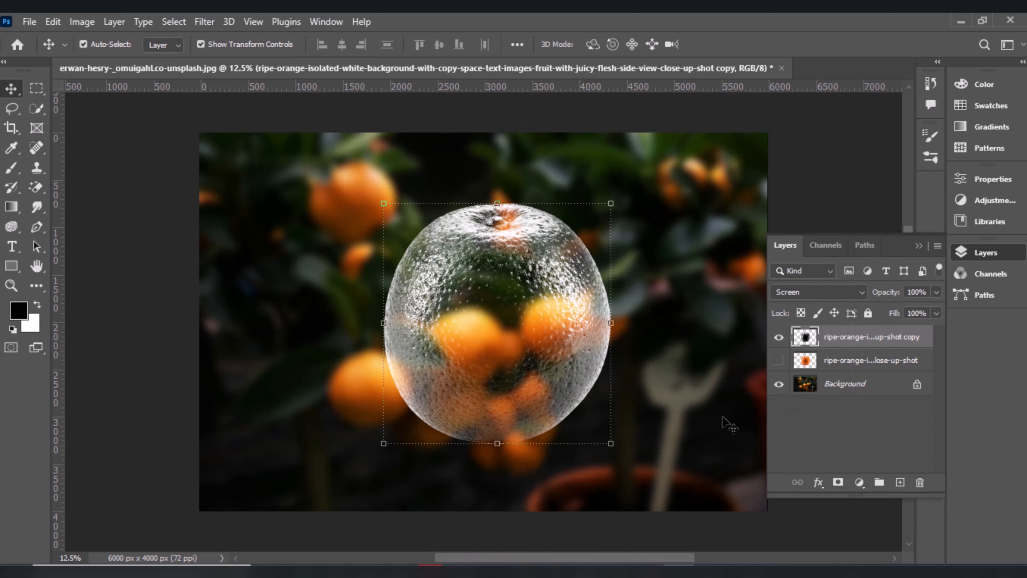
click(838, 483)
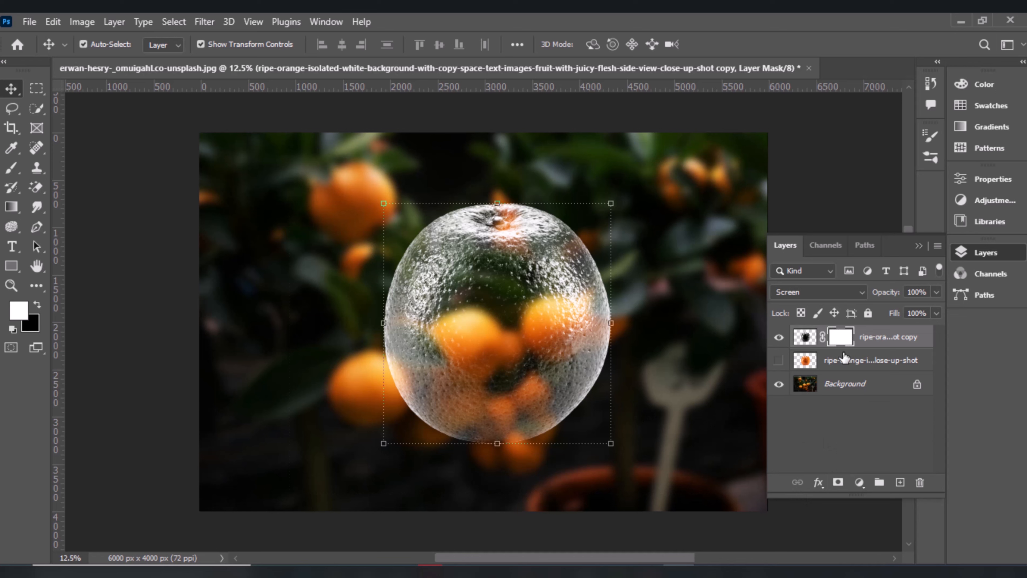
click(9, 169)
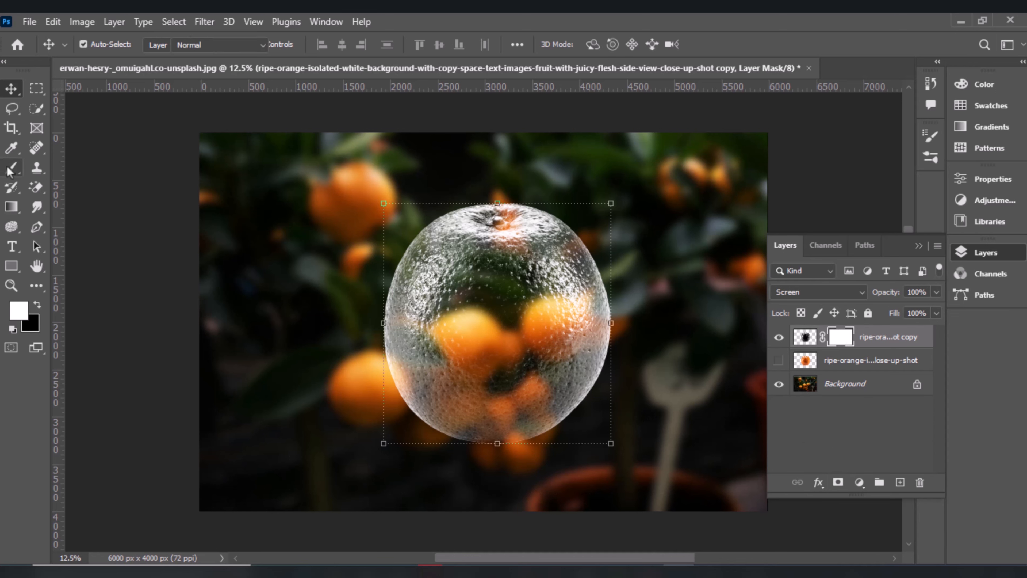
click(37, 304)
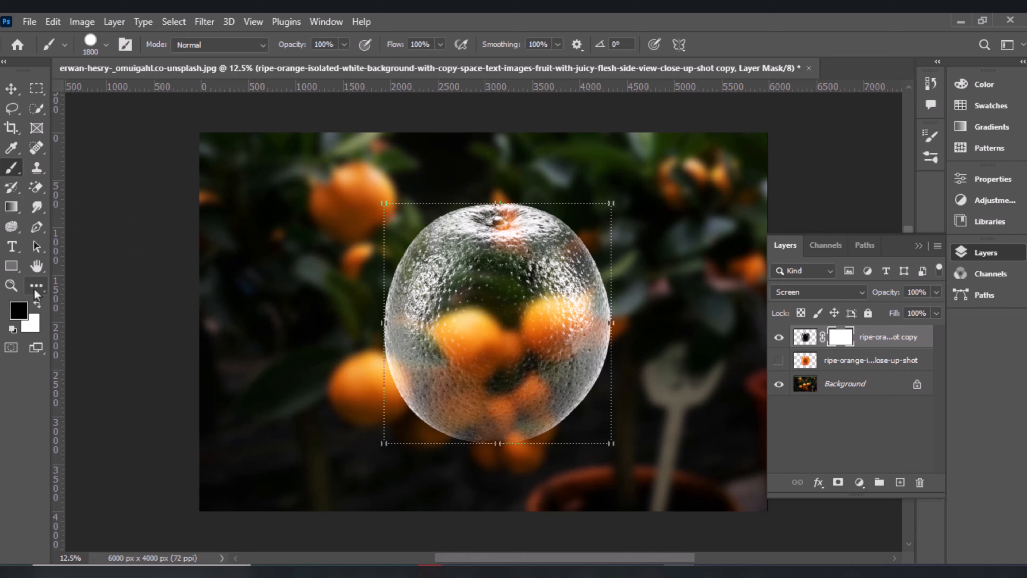
click(107, 46)
click(117, 283)
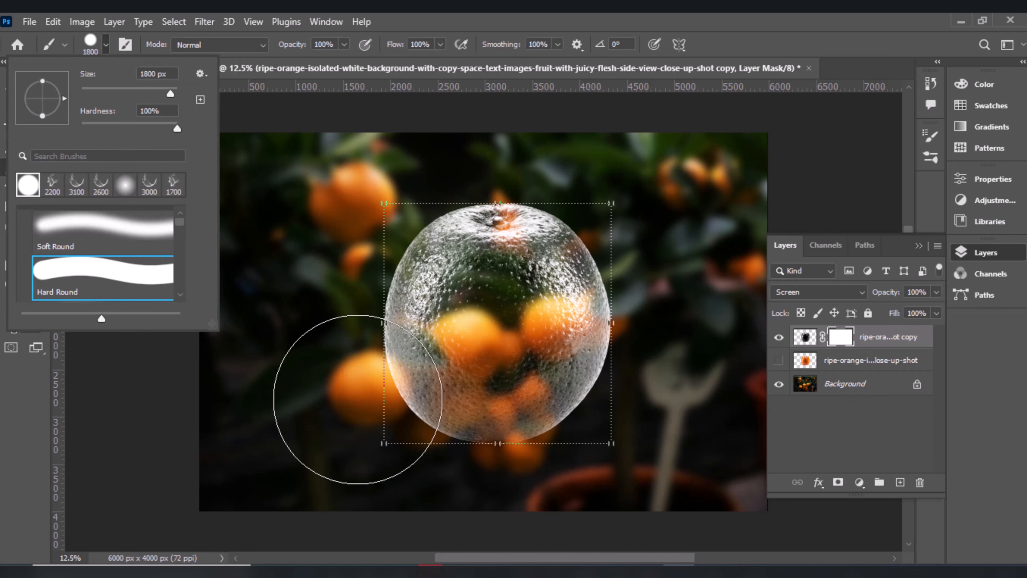
click(355, 400)
mouse_move(355, 400)
mouse_down()
mouse_move(507, 421)
mouse_move(617, 404)
mouse_move(640, 387)
mouse_move(627, 398)
mouse_up()
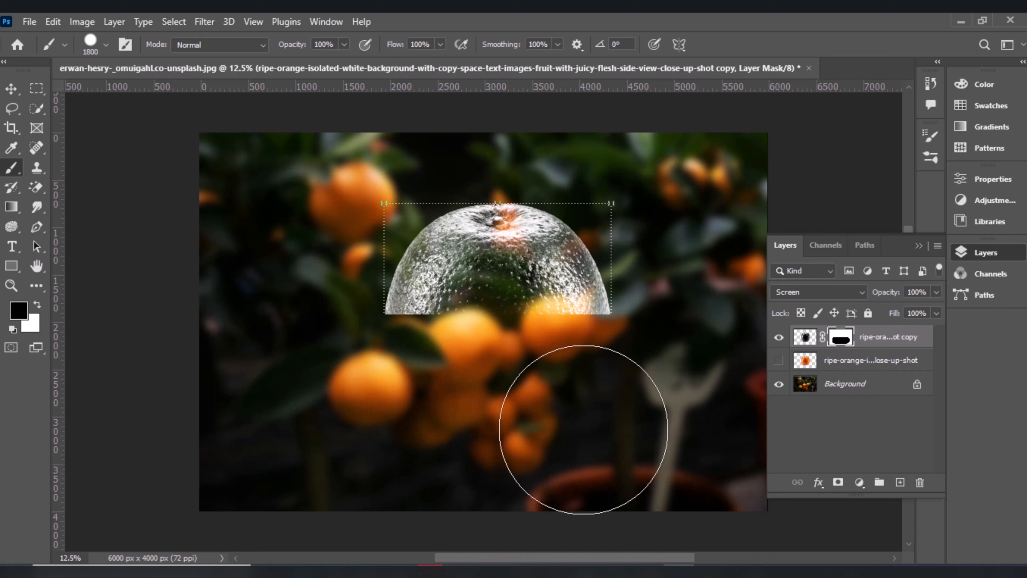
Show the original orange layer and give it an inverted copy of the desaturated layer's mask
click(779, 360)
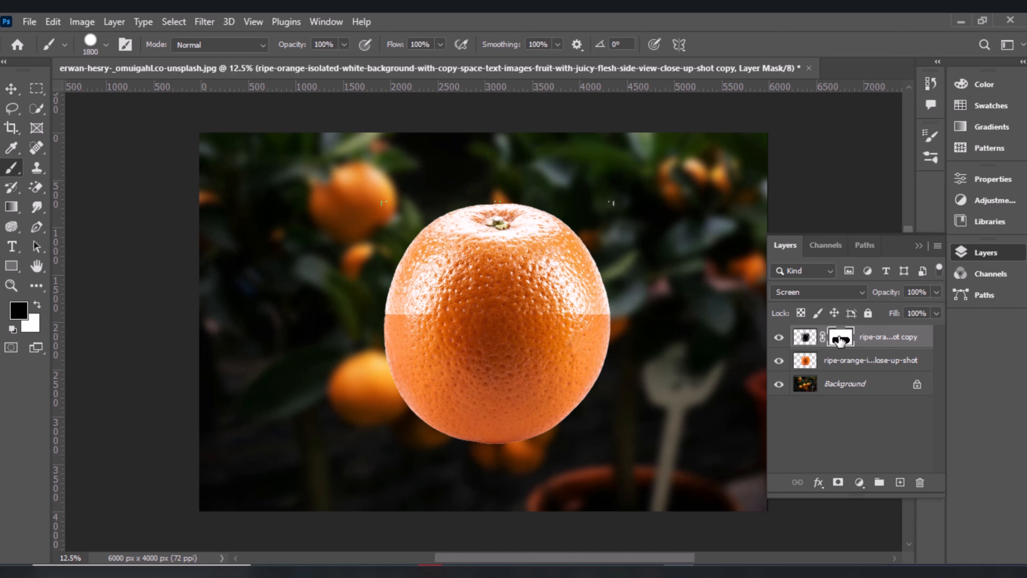
drag(841, 340, 842, 361)
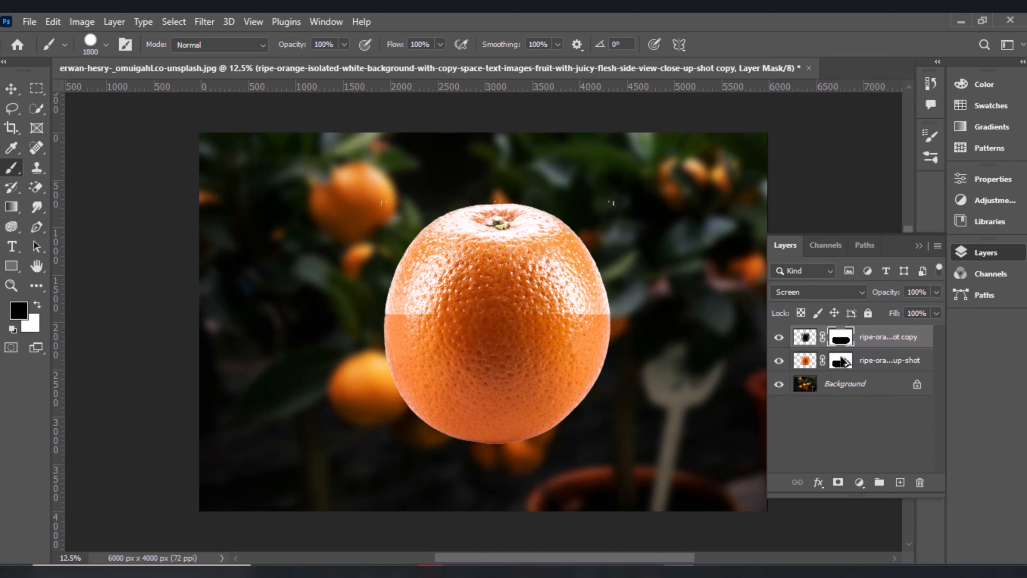
click(12, 88)
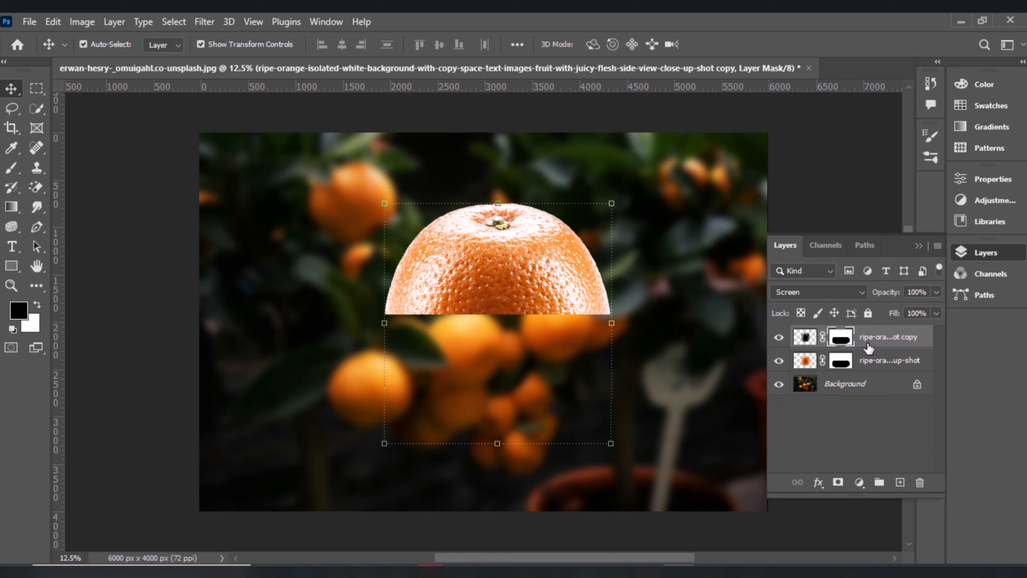
click(842, 362)
key(ctrl+i)
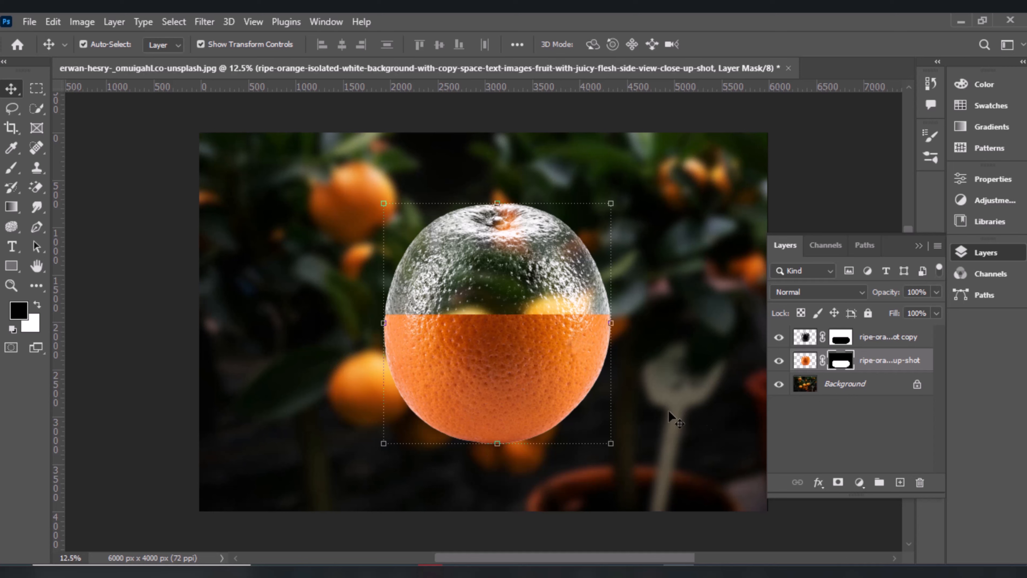
Place the image slice-ripe-orange-citrus-fruit-isolated-white.jpg as an embedded object in the document
click(35, 21)
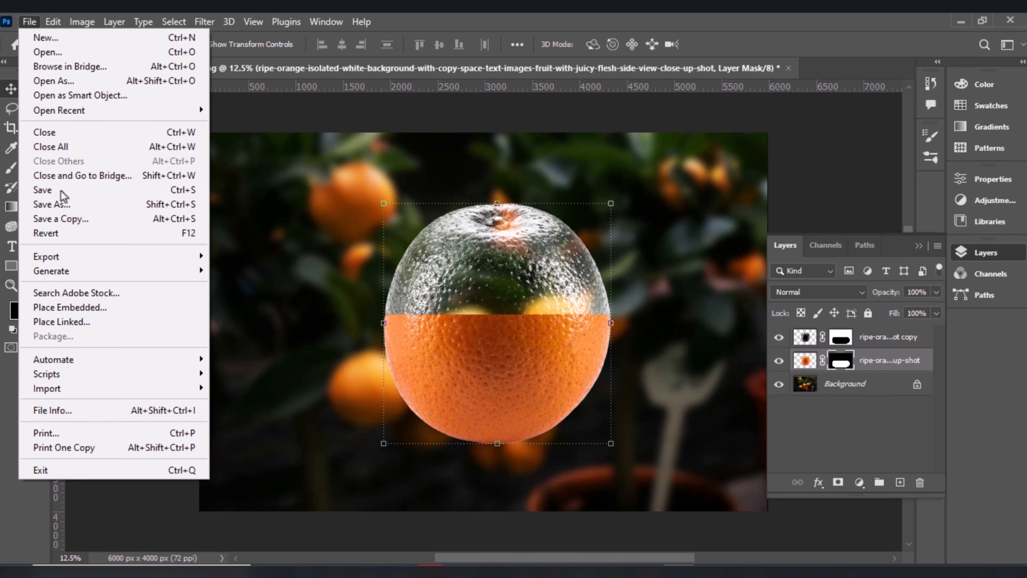
click(69, 308)
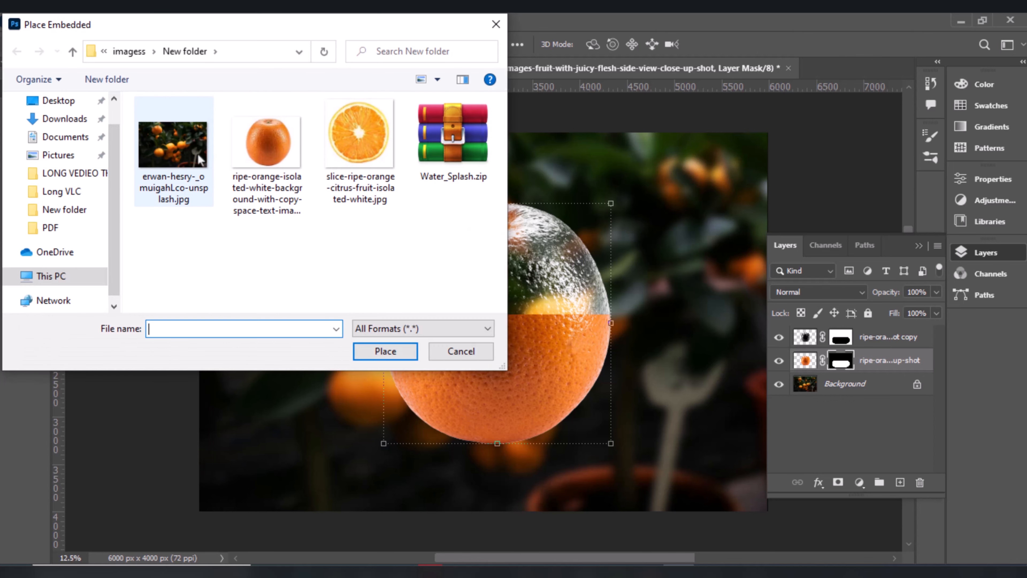
click(339, 150)
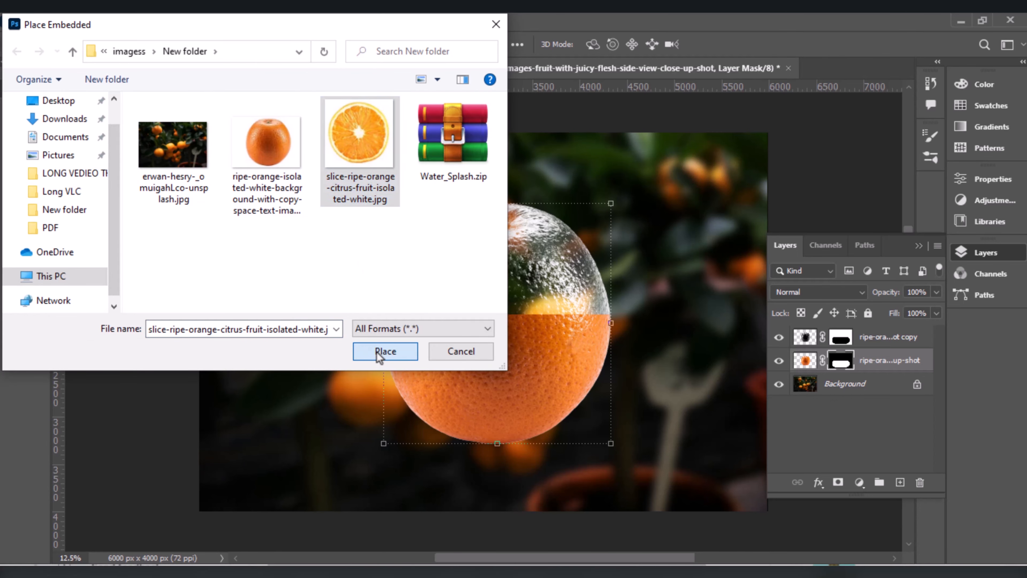
click(376, 352)
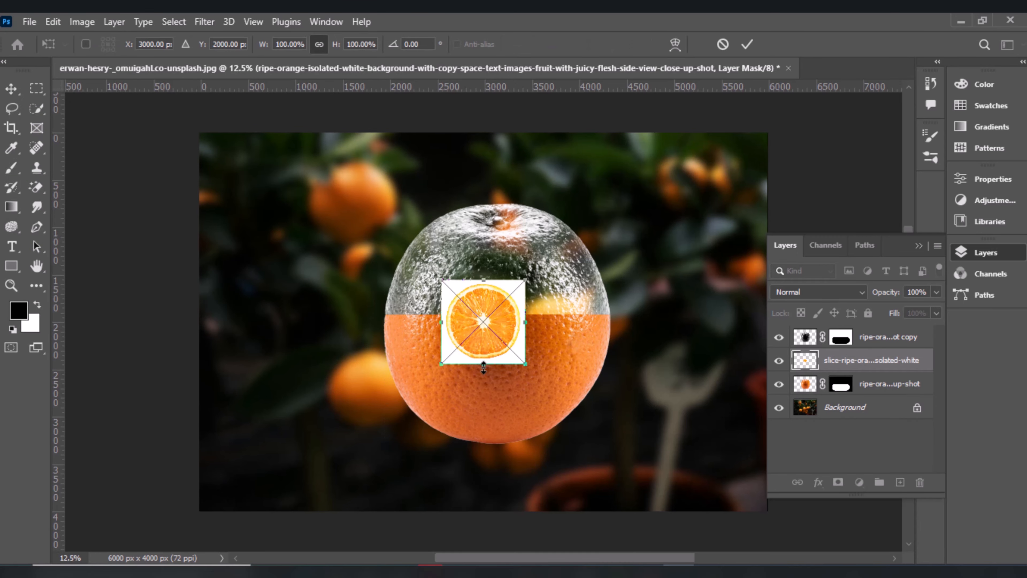
Enlarge the placed slice to about 2738 × 2739 px and position it so that it covers the whole orange
drag(486, 459, 486, 464)
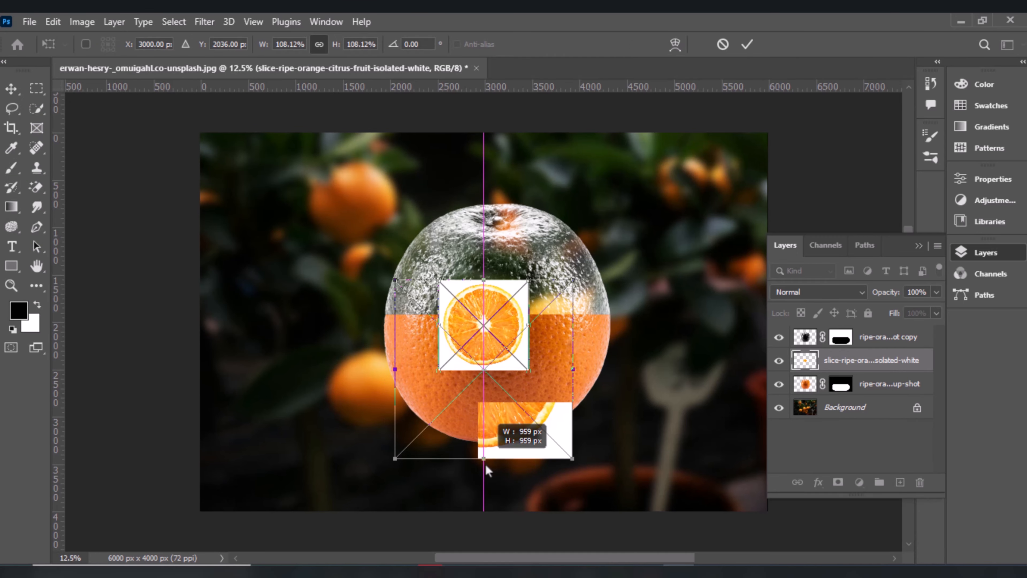
drag(482, 282, 484, 203)
drag(500, 335, 522, 335)
key(Return)
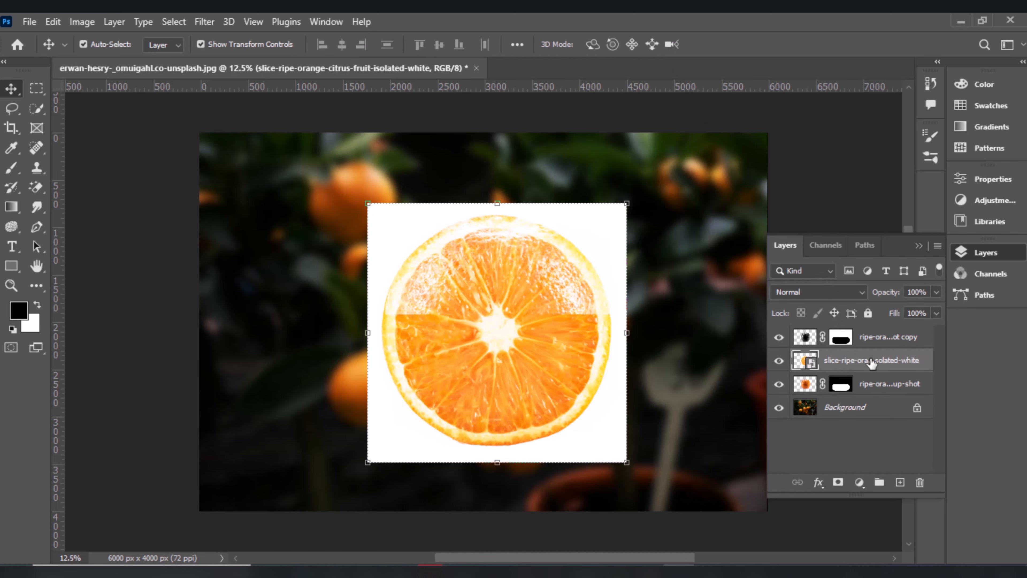
Convert the slice smart object to layers, retaining its transforms, and remove its white background
click(322, 23)
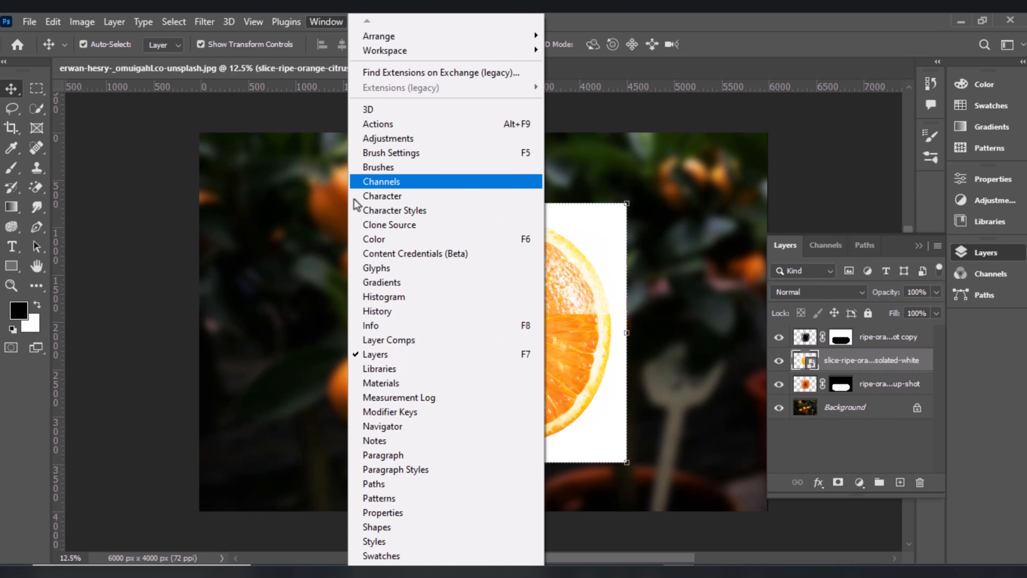
click(367, 513)
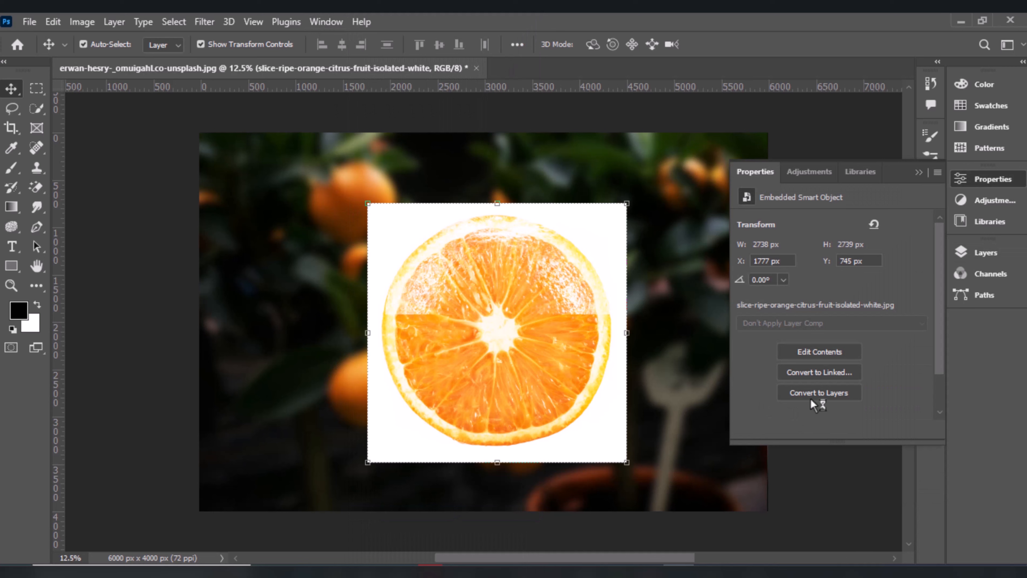
click(814, 394)
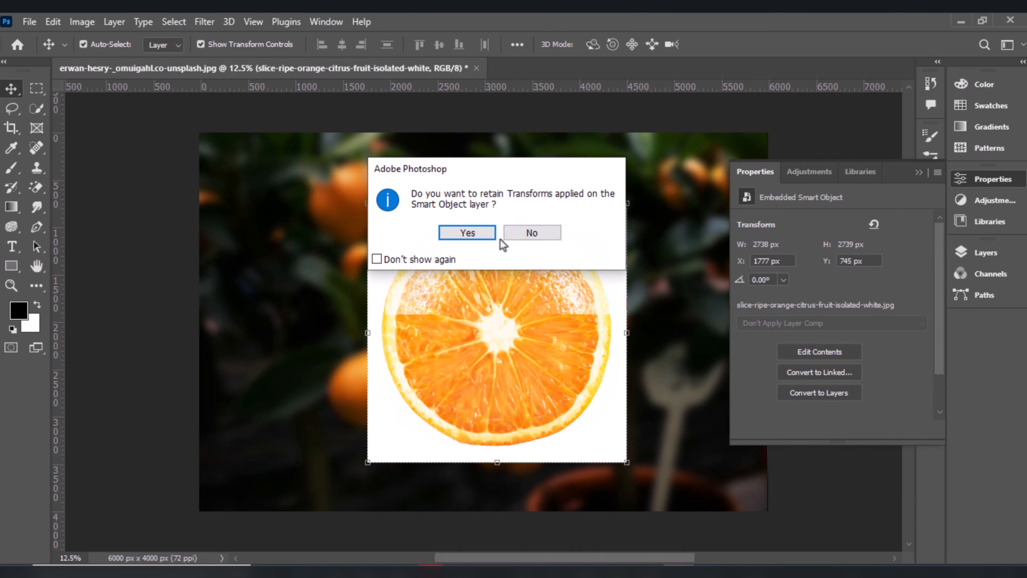
click(468, 233)
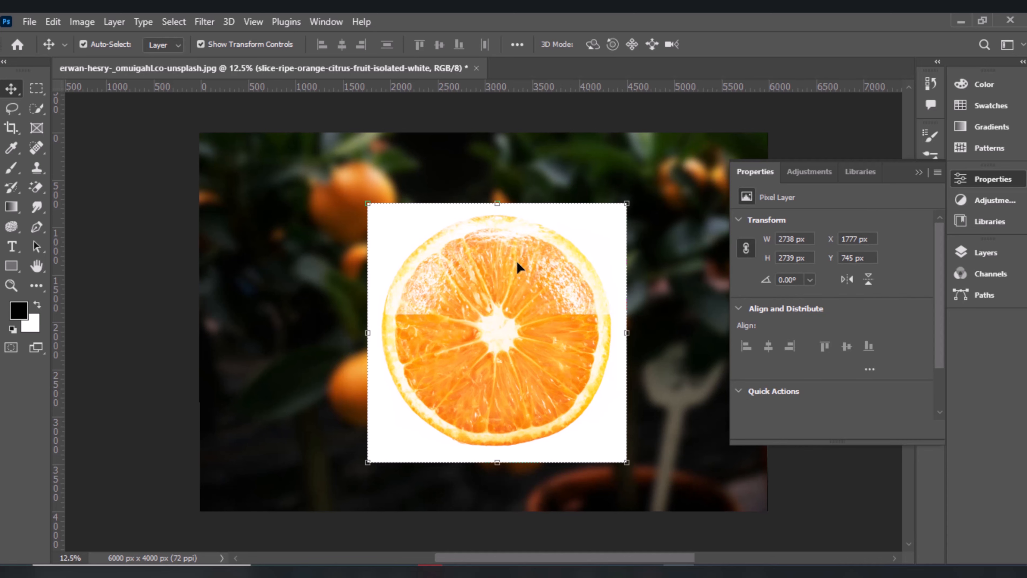
click(742, 399)
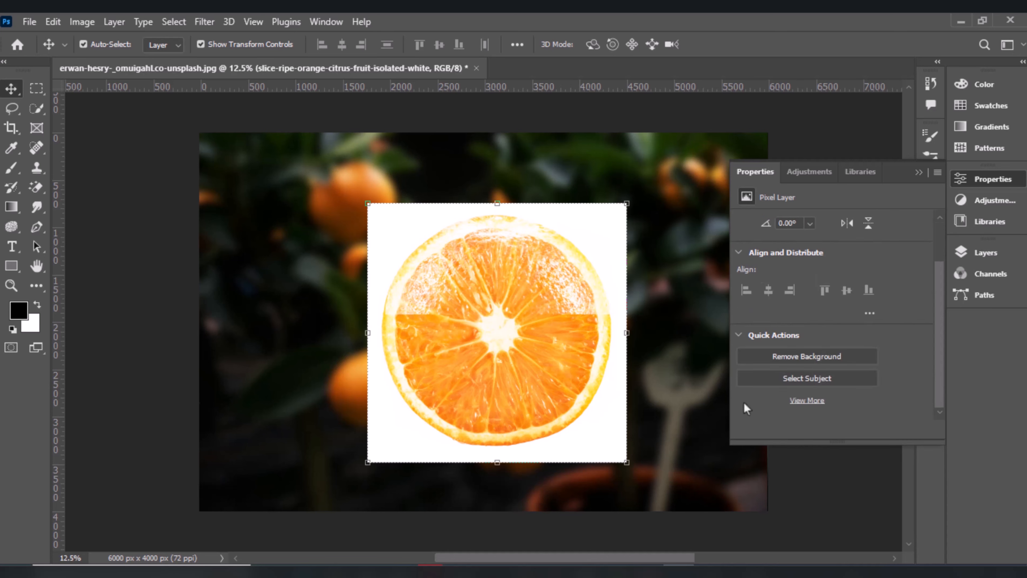
click(777, 360)
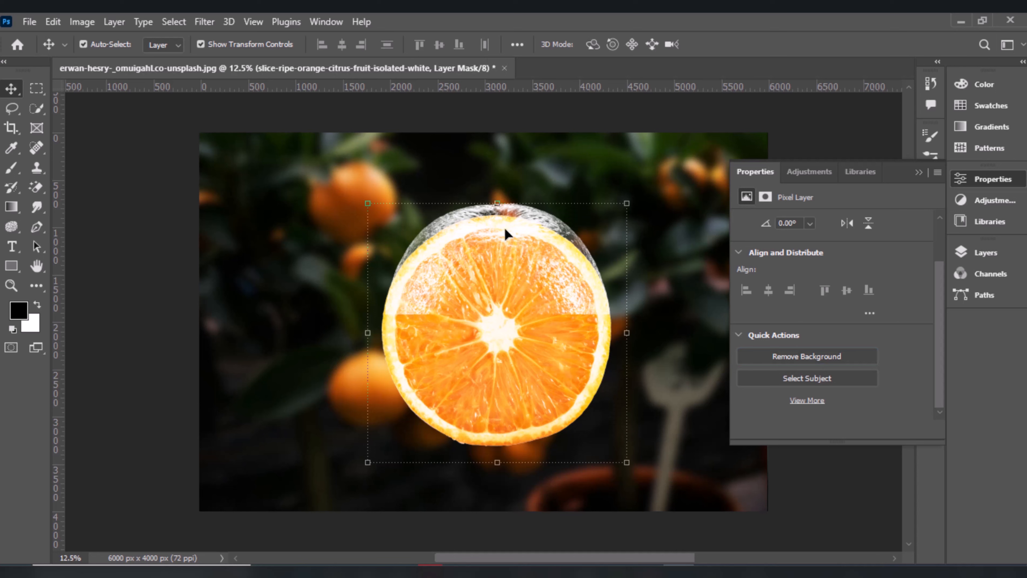
Flatten the slice to 13.84% height and 97.95% width, fitting it as the cut face between the glass and solid halves
mouse_move(503, 325)
mouse_down()
mouse_move(504, 431)
mouse_move(504, 318)
mouse_up()
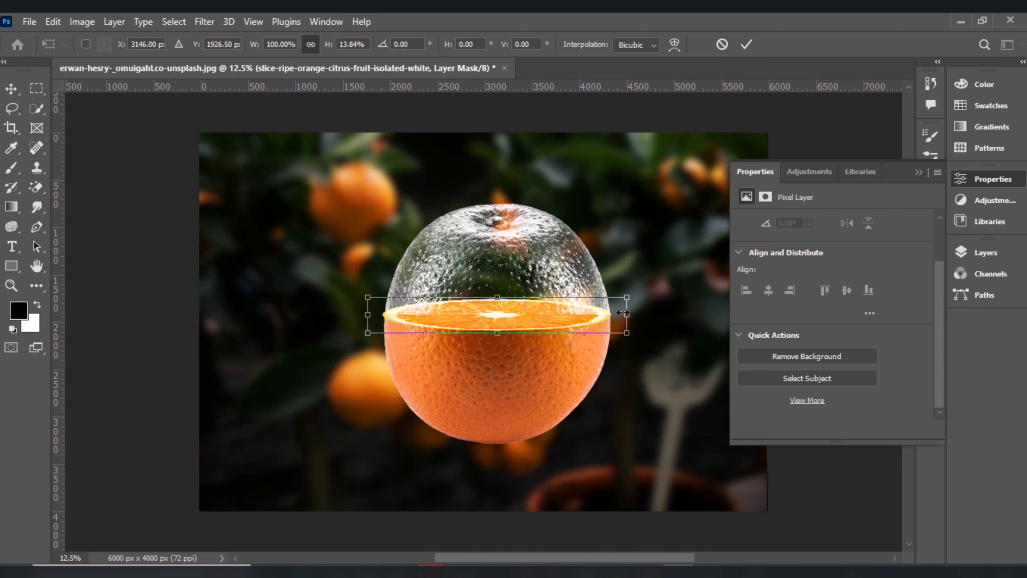
drag(627, 313, 623, 312)
drag(367, 314, 372, 315)
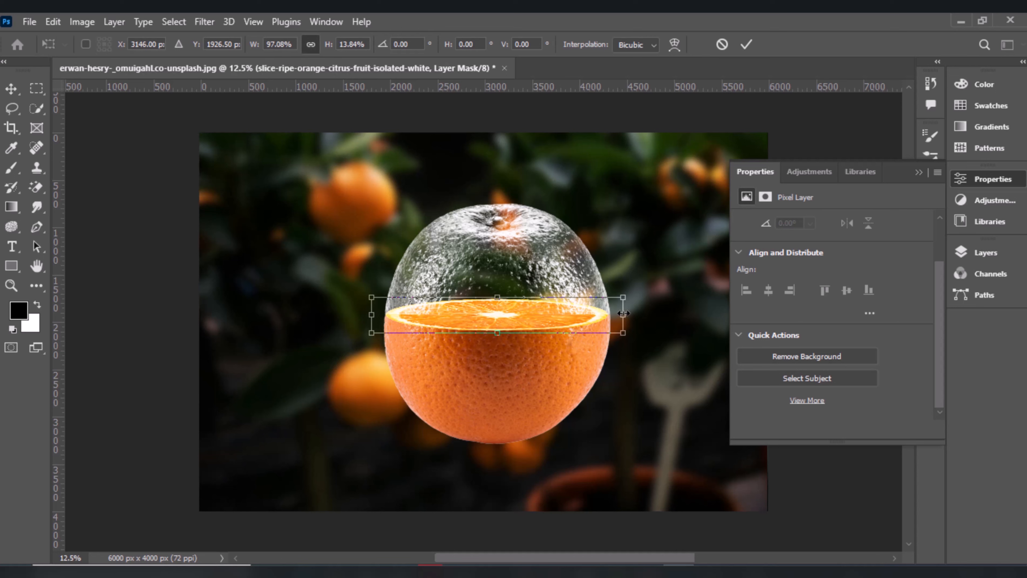
drag(623, 313, 625, 312)
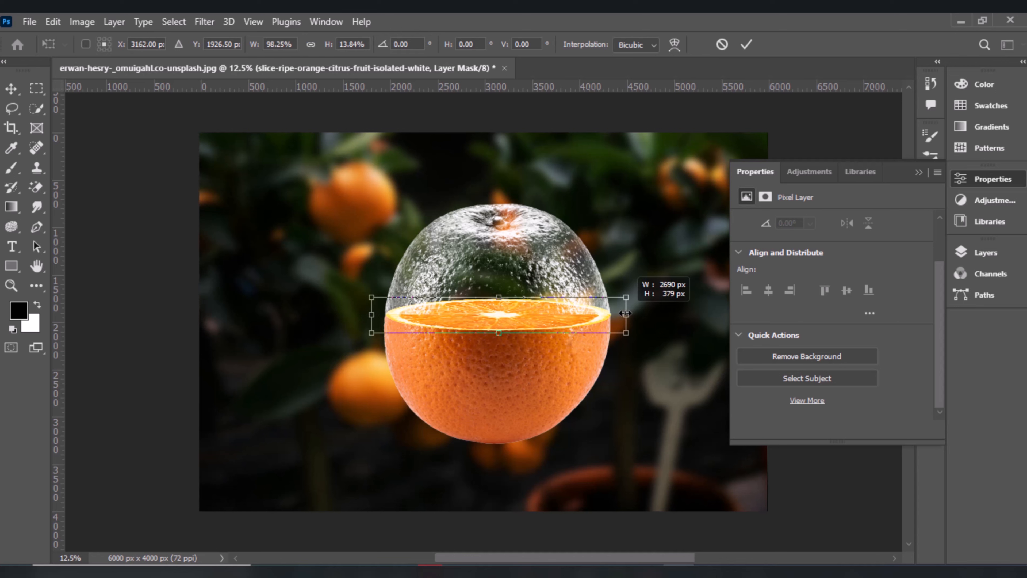
drag(624, 313, 624, 313)
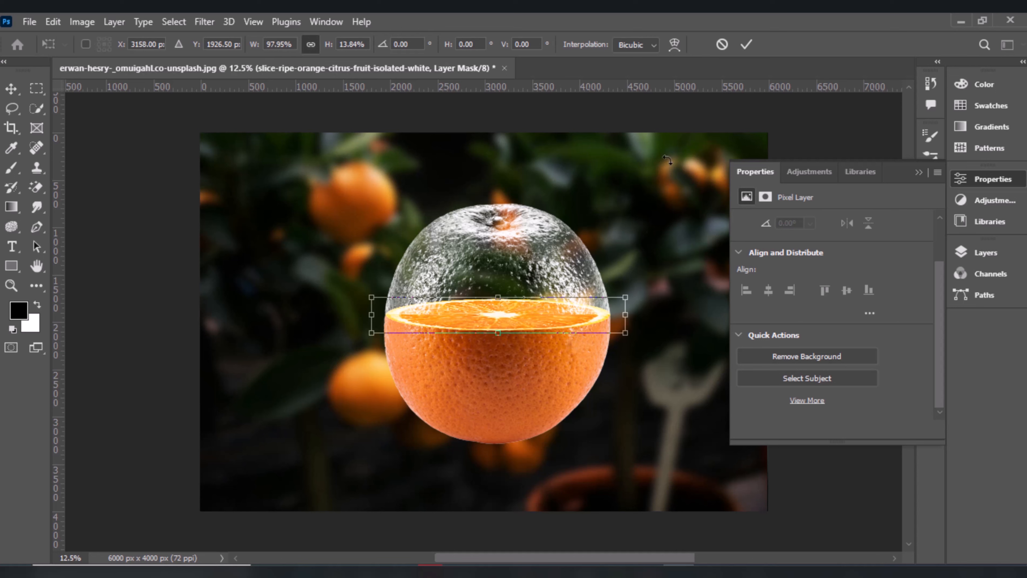
click(746, 44)
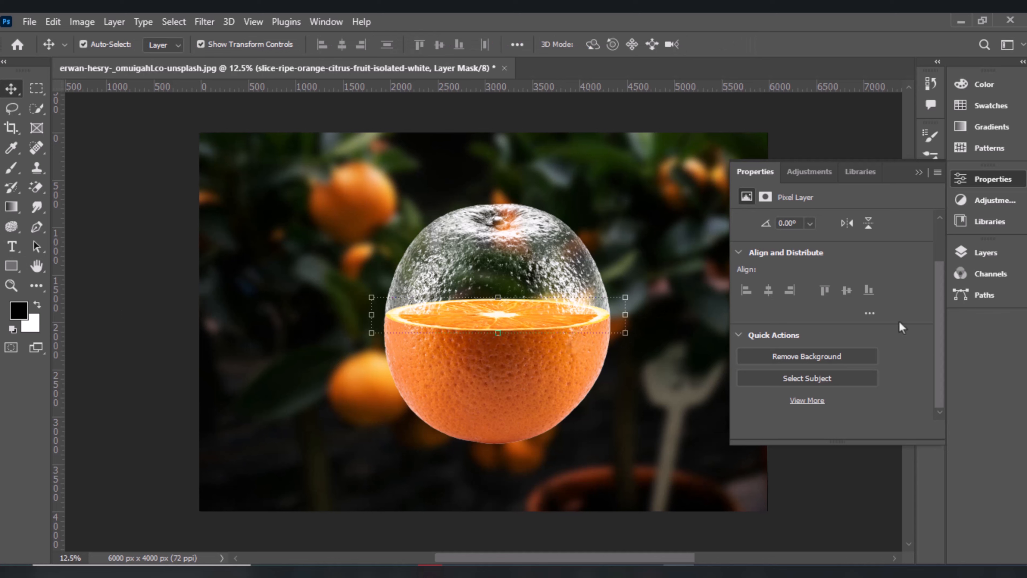
Paint white on the desaturated orange's layer mask around the slice's front edge with a 500 px Soft Round brush
click(986, 252)
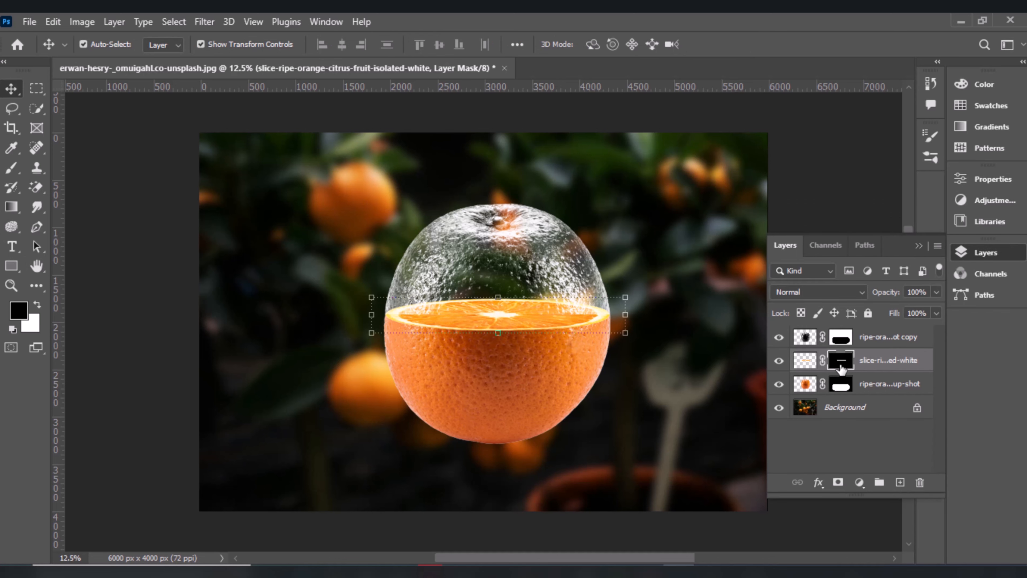
click(844, 340)
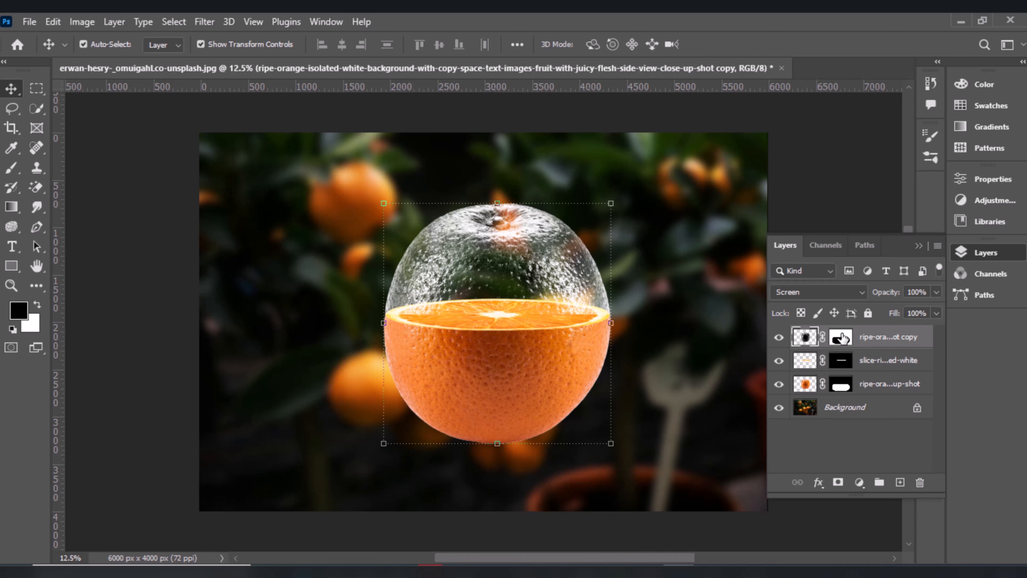
click(11, 167)
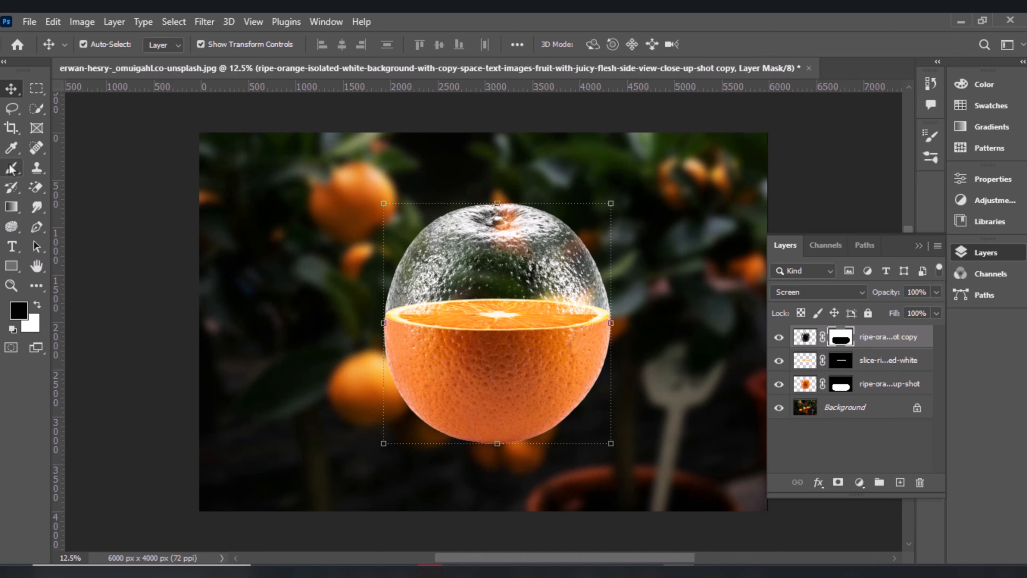
click(37, 306)
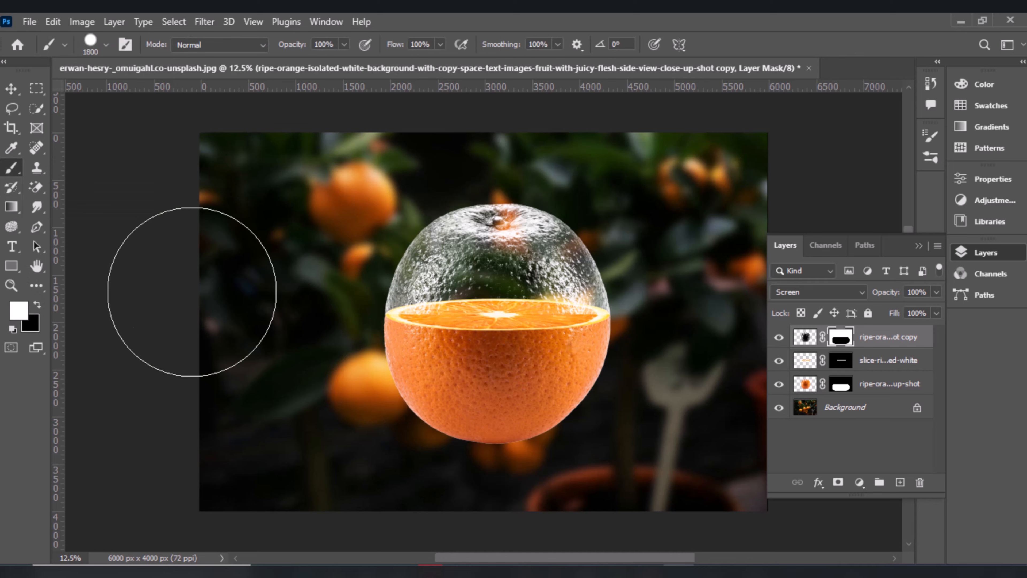
click(107, 45)
click(88, 226)
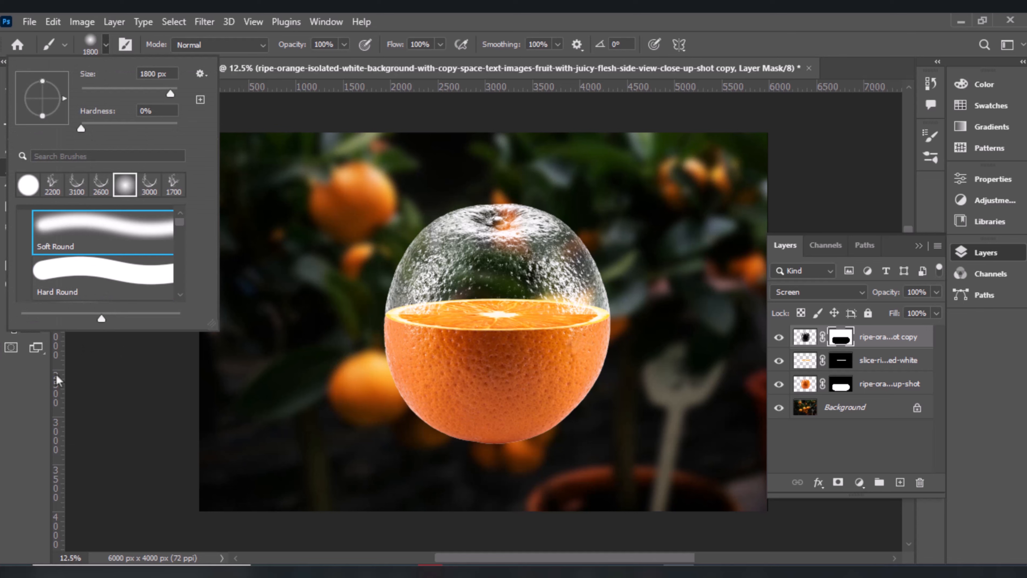
click(33, 398)
key(bracketleft)
key(bracketleft)
key(bracketleft)
key(bracketleft)
key(bracketleft)
key(bracketleft)
key(bracketleft)
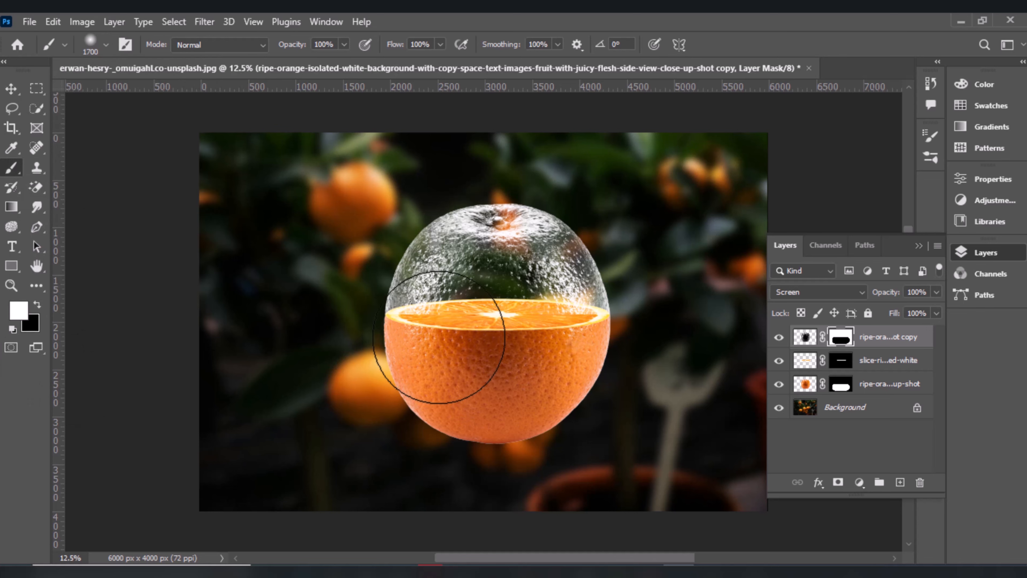
key(bracketleft)
key(bracketleft)
key(bracketleft)
key(bracketleft)
key(bracketleft)
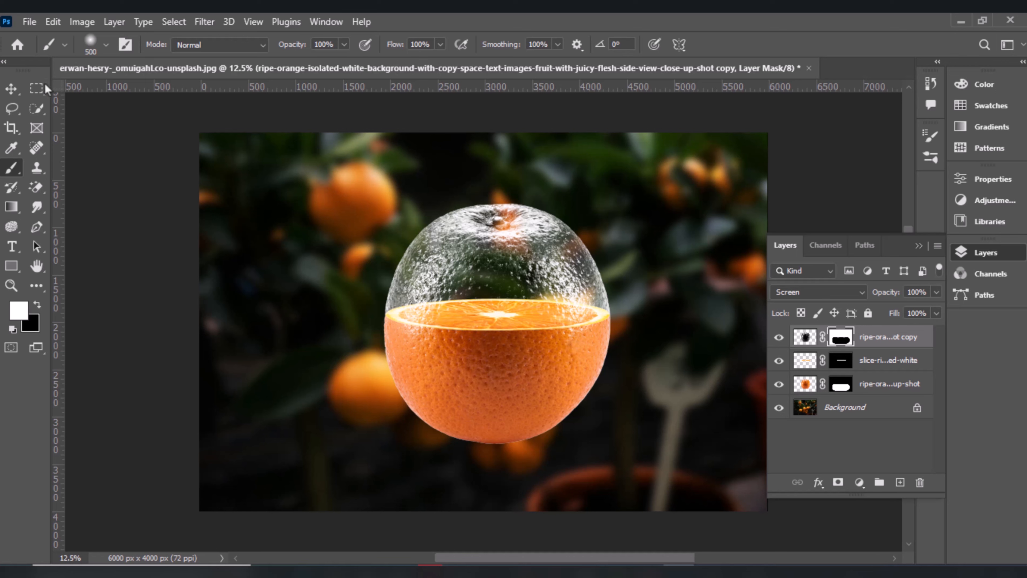
click(12, 93)
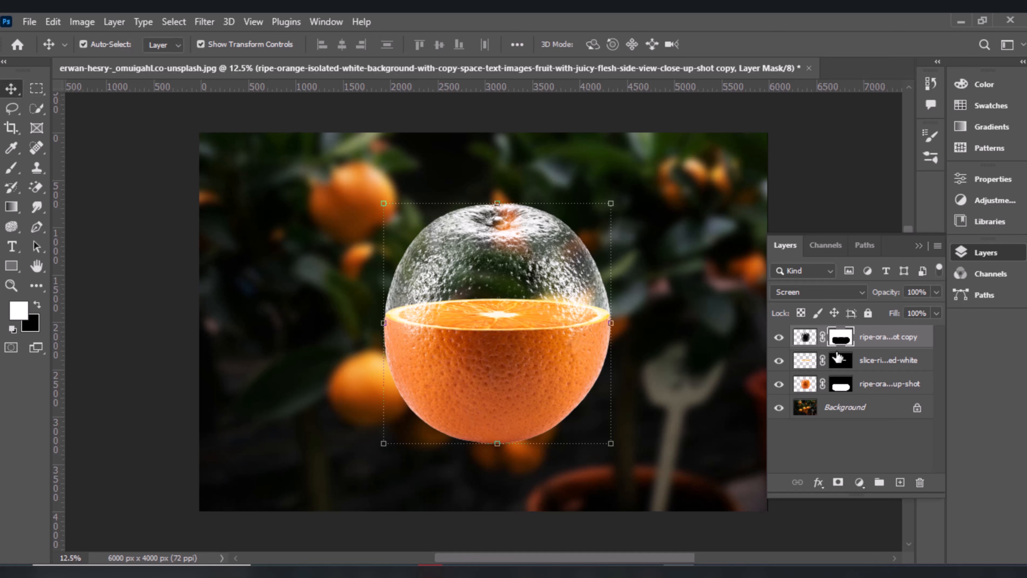
Add a new layer above the Background and stamp a white water splash around the orange's left side with a 3300 px splash brush
click(854, 410)
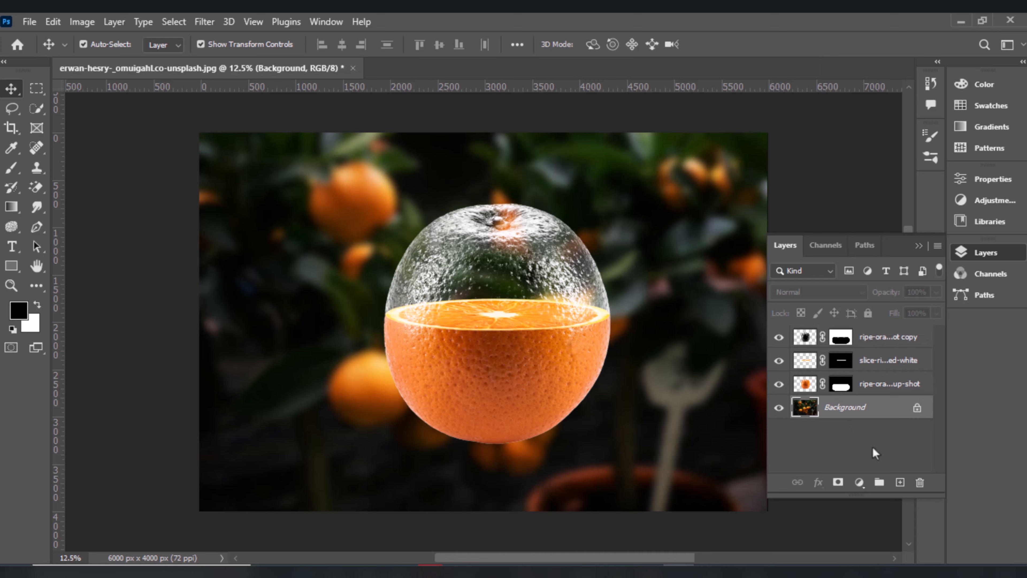
click(900, 482)
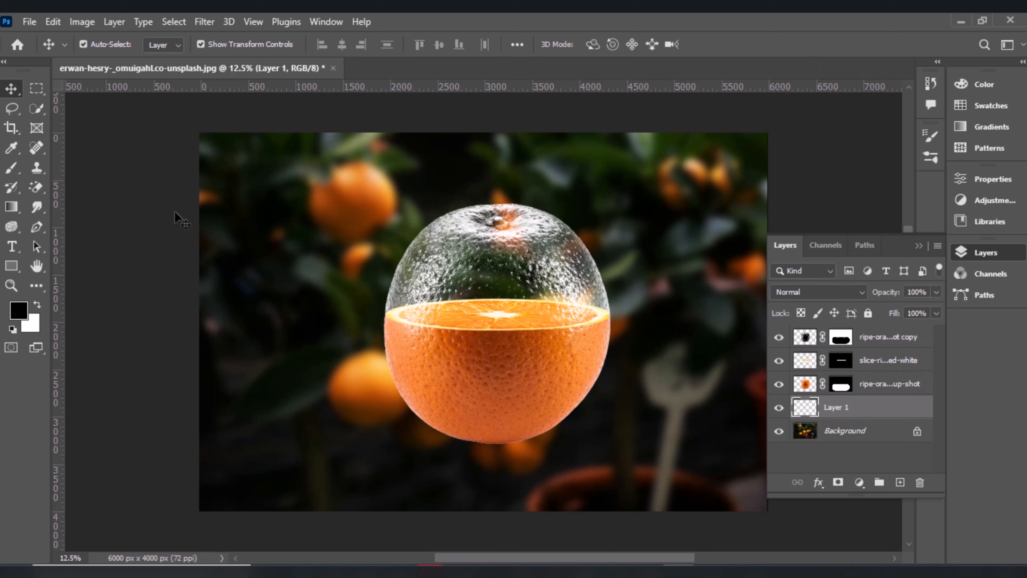
click(14, 172)
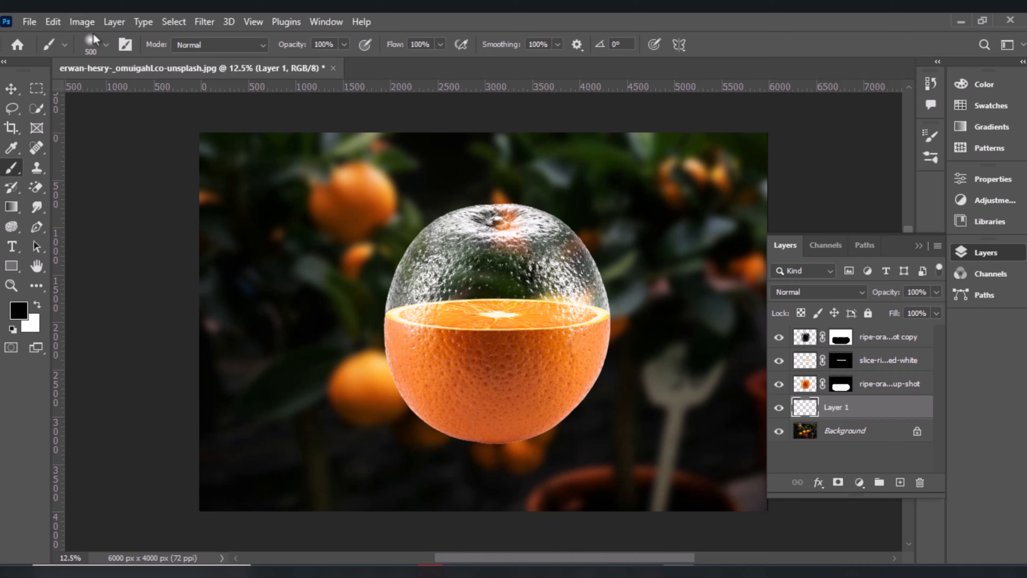
click(107, 45)
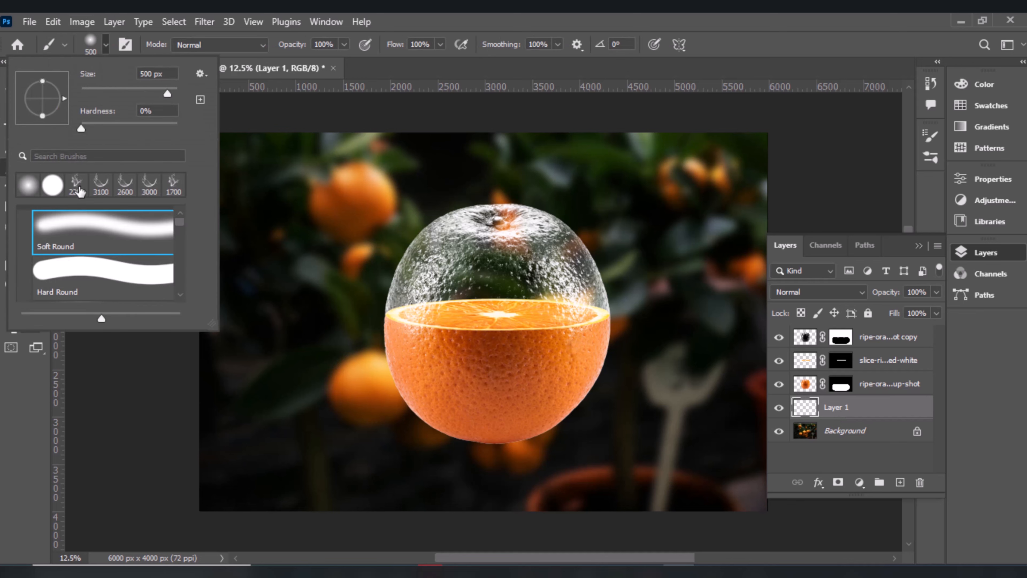
click(101, 189)
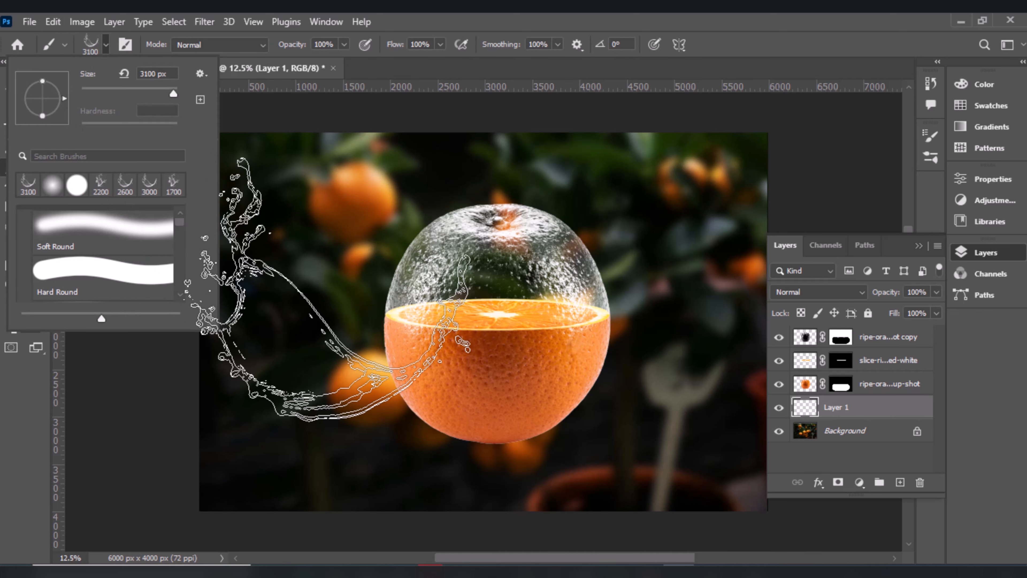
key(bracketright)
key(bracketright)
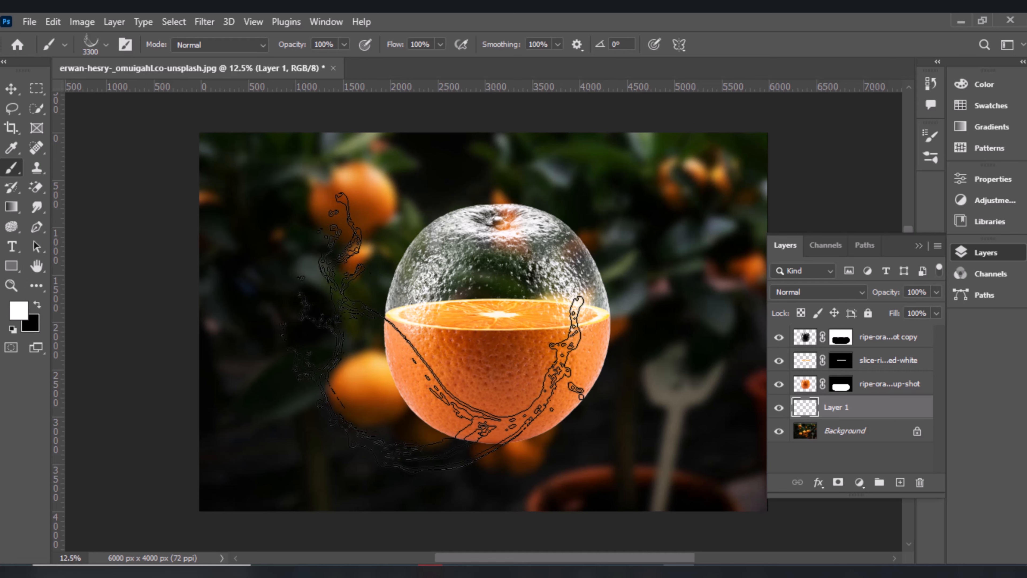
click(434, 332)
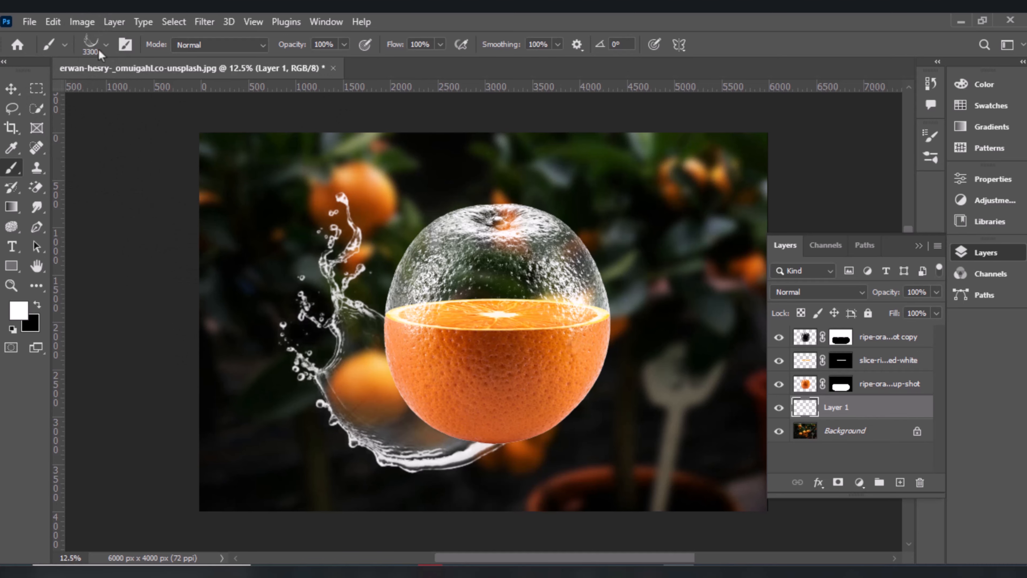
Stamp a second white splash at the orange's right side with another splash brush at 2500 px, and deselect all layers
click(105, 45)
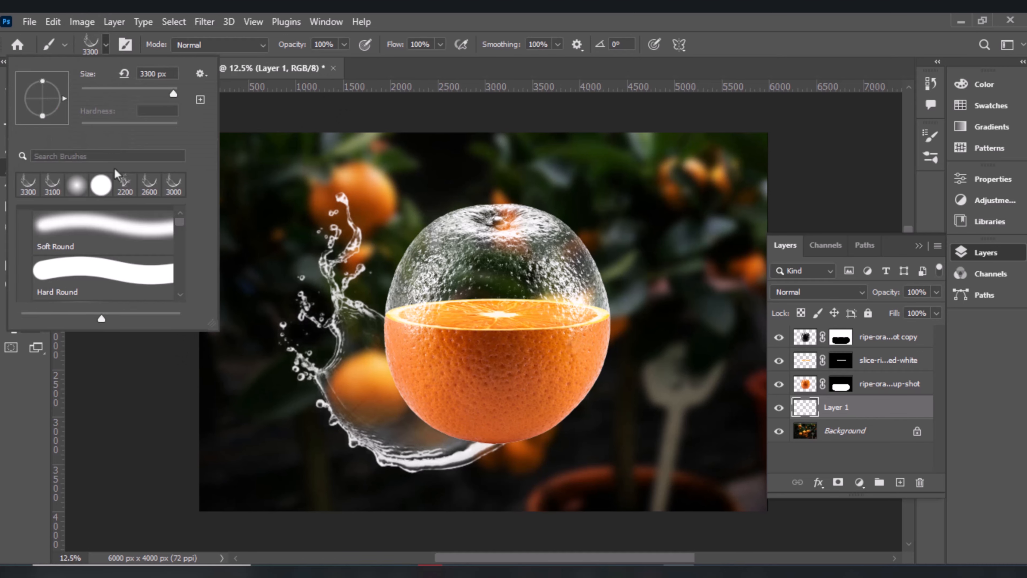
click(125, 187)
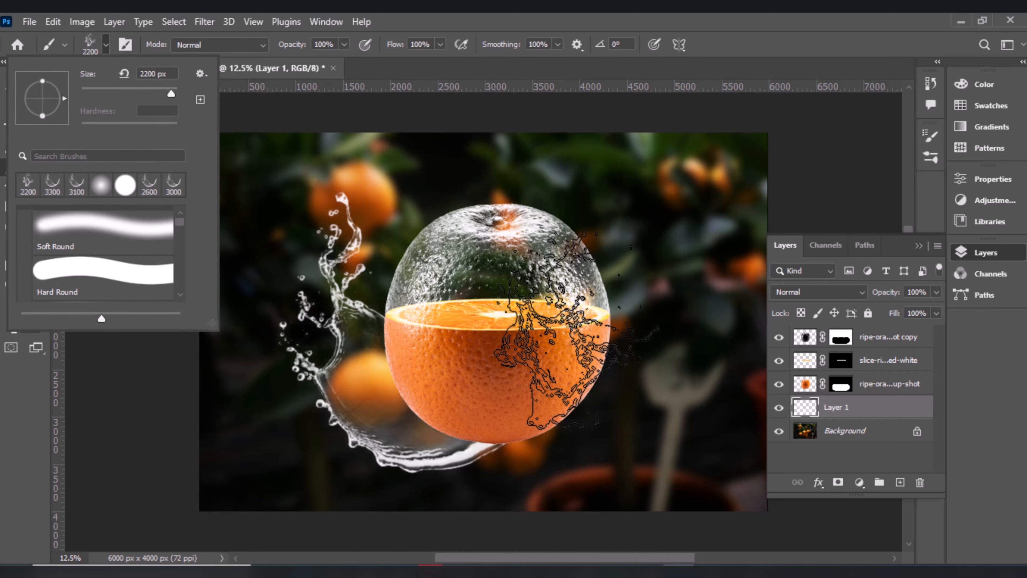
click(51, 407)
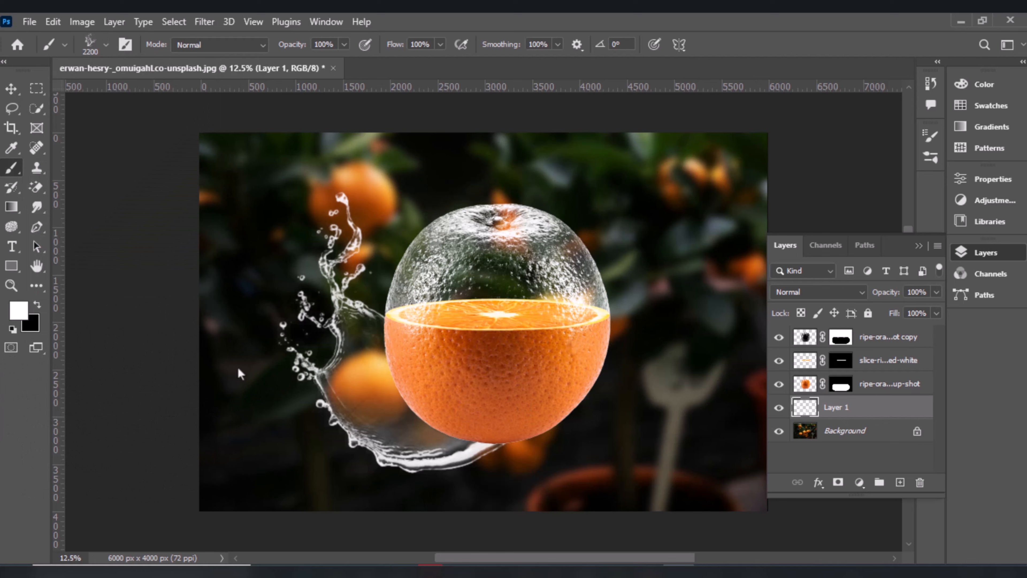
key(bracketright)
key(bracketright)
key(bracketright)
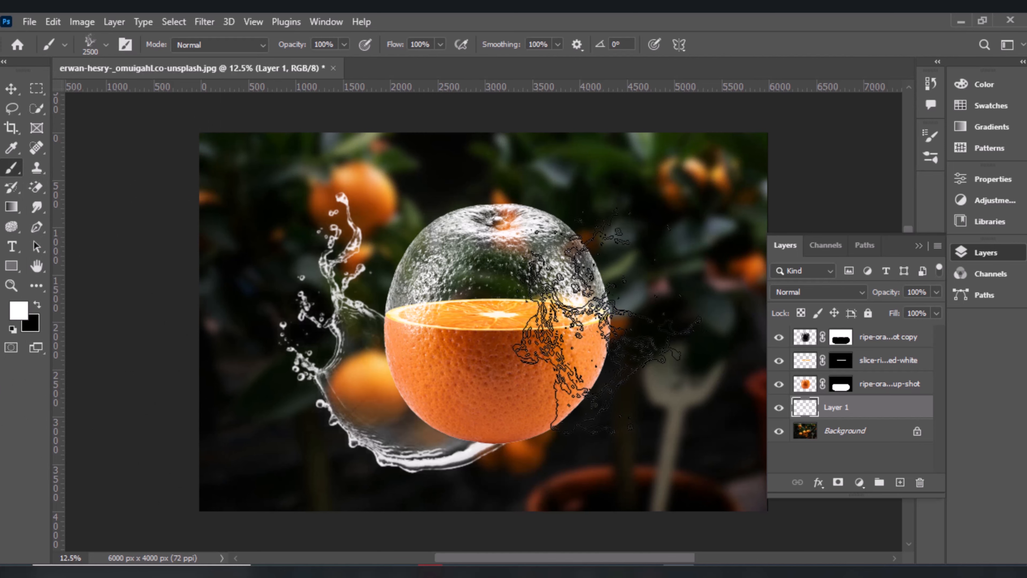
click(616, 314)
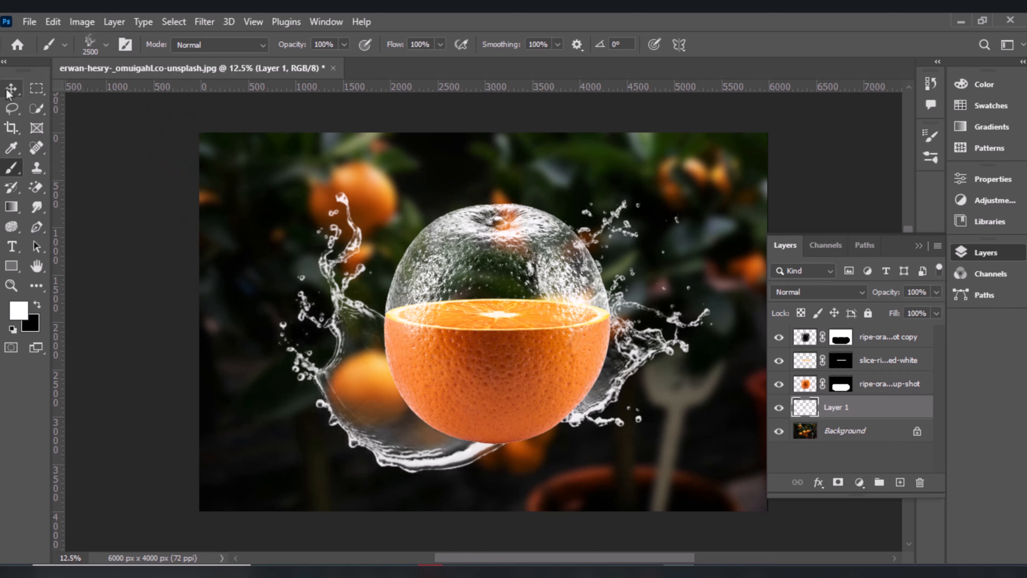
key(v)
click(162, 284)
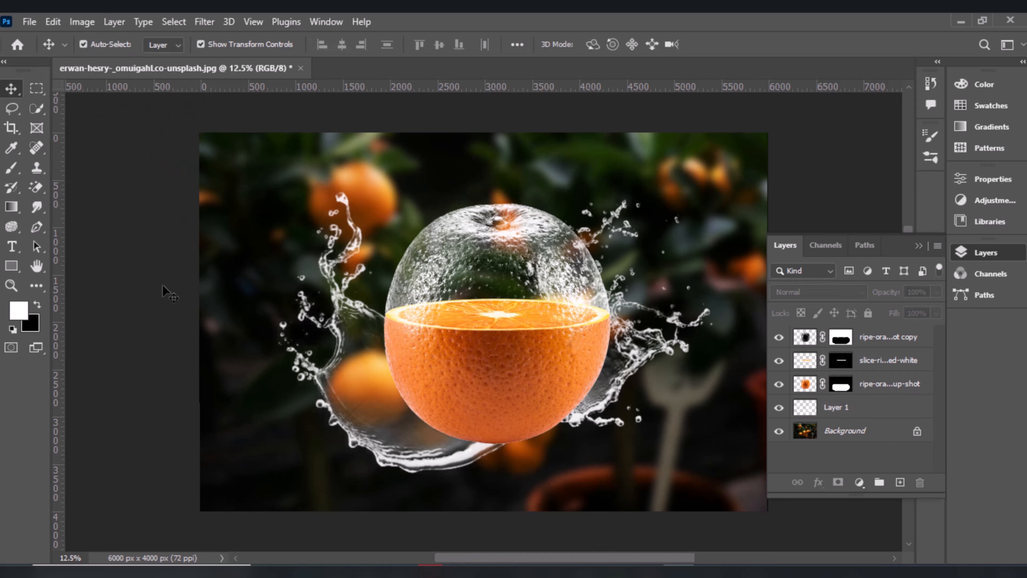
click(919, 246)
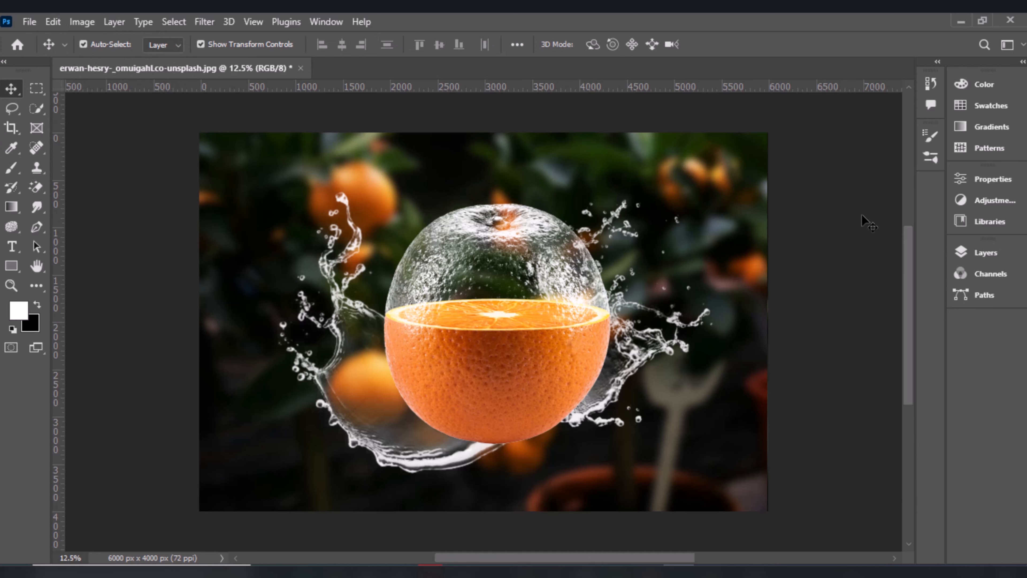